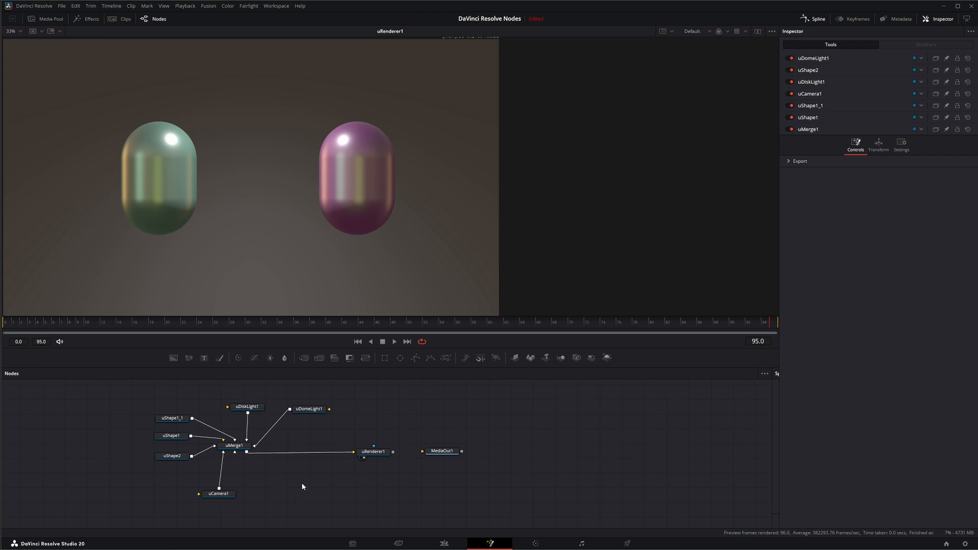
Add a uExport node below the renderer and connect the uMerge1 output to it
key(shift+space)
text(u)
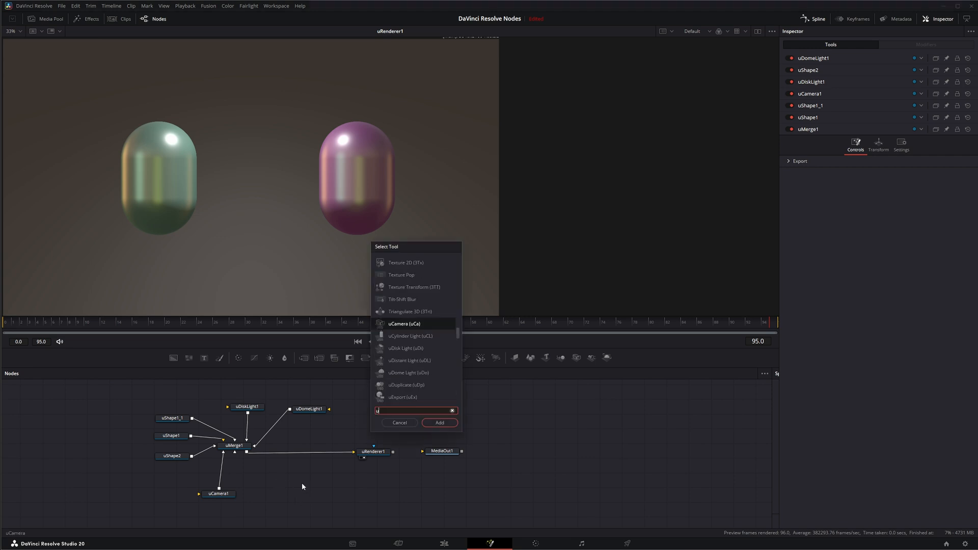
text(ex)
key(Return)
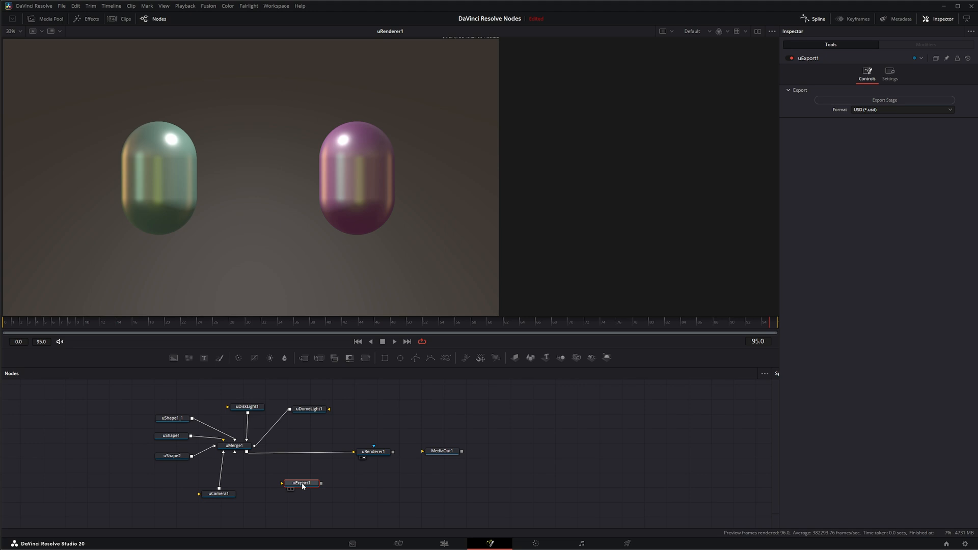
drag(303, 486, 328, 485)
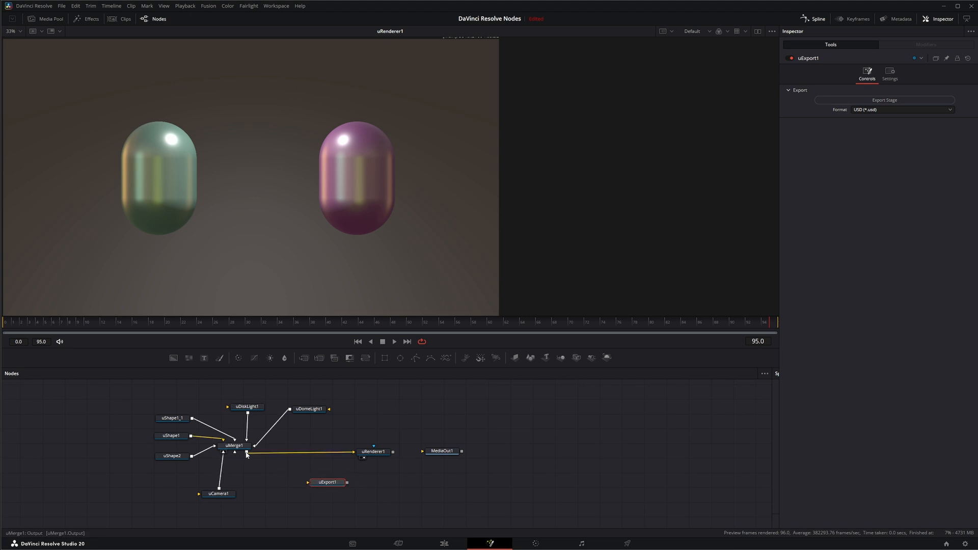
drag(246, 453, 322, 481)
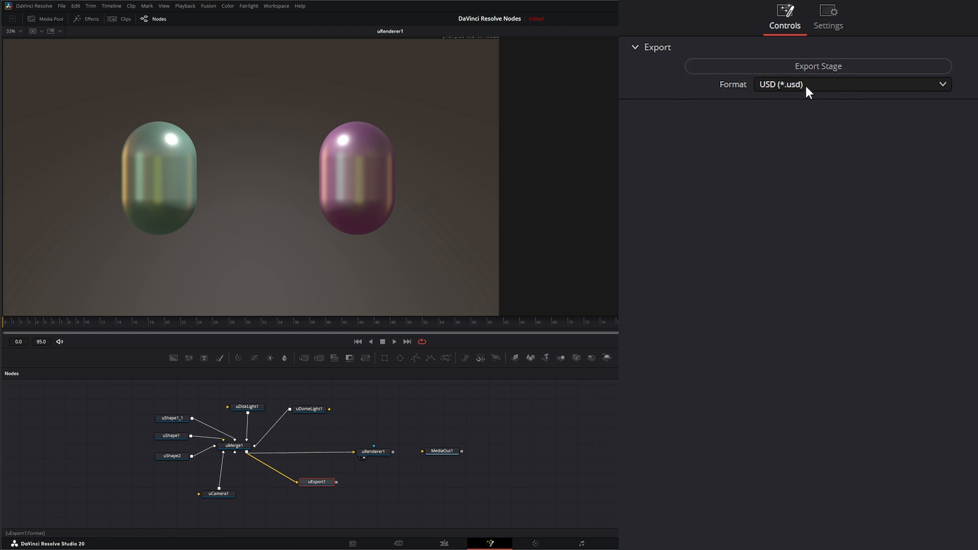
click(777, 83)
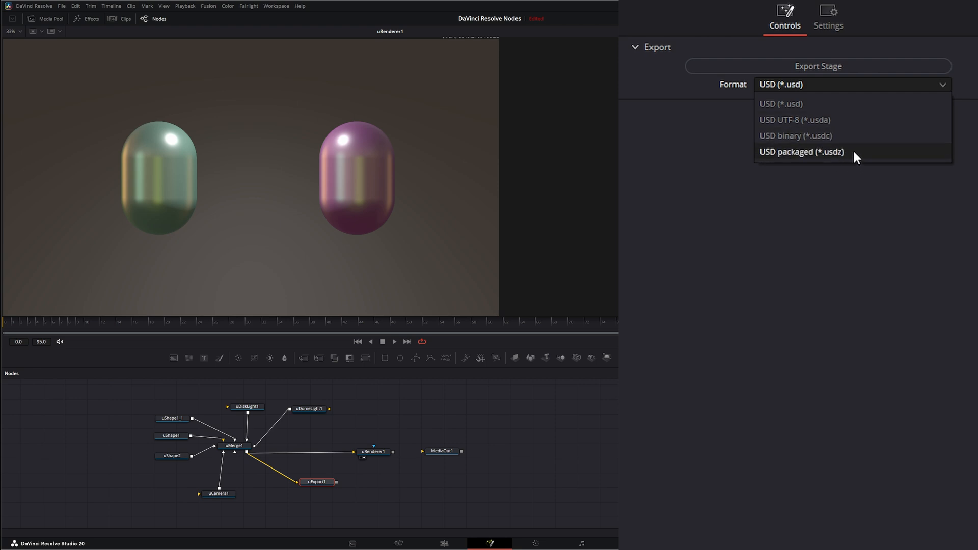
click(784, 83)
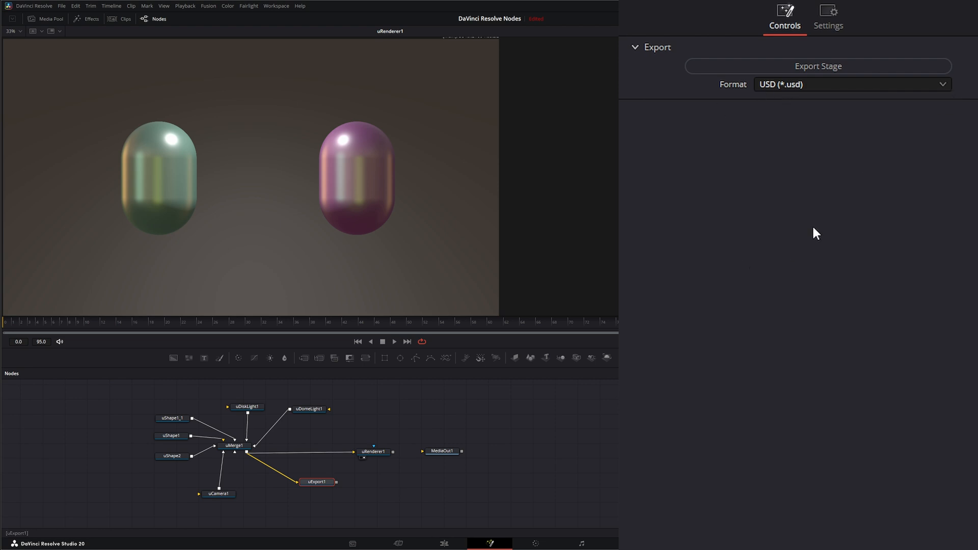
click(783, 87)
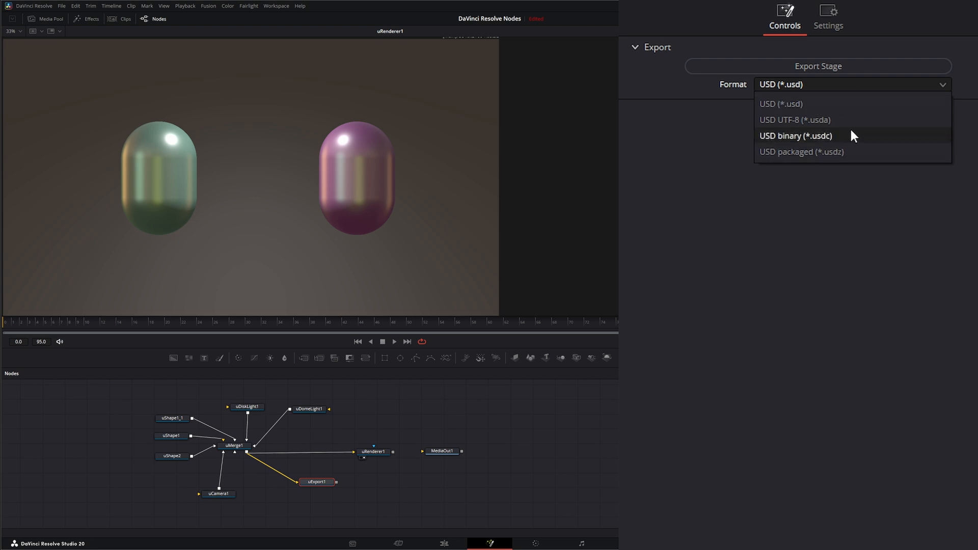
click(732, 88)
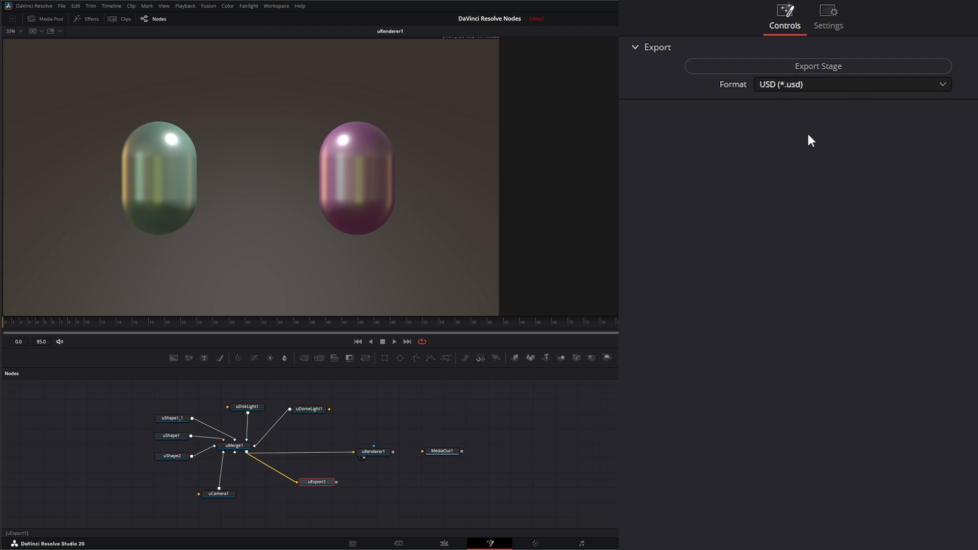
Export the stage in USD (*.usd) format to the USD_Export folder as USD_Exp
click(817, 67)
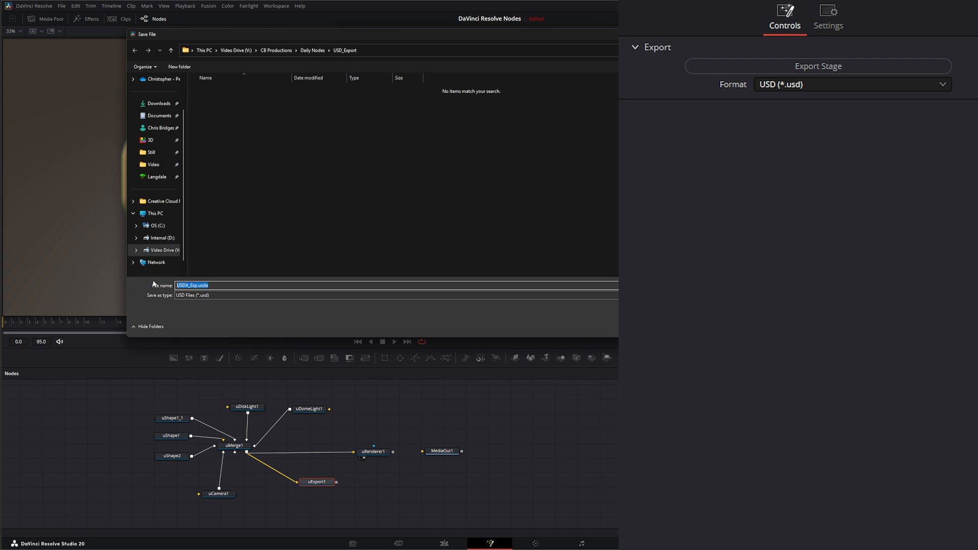
text(U)
key(Return)
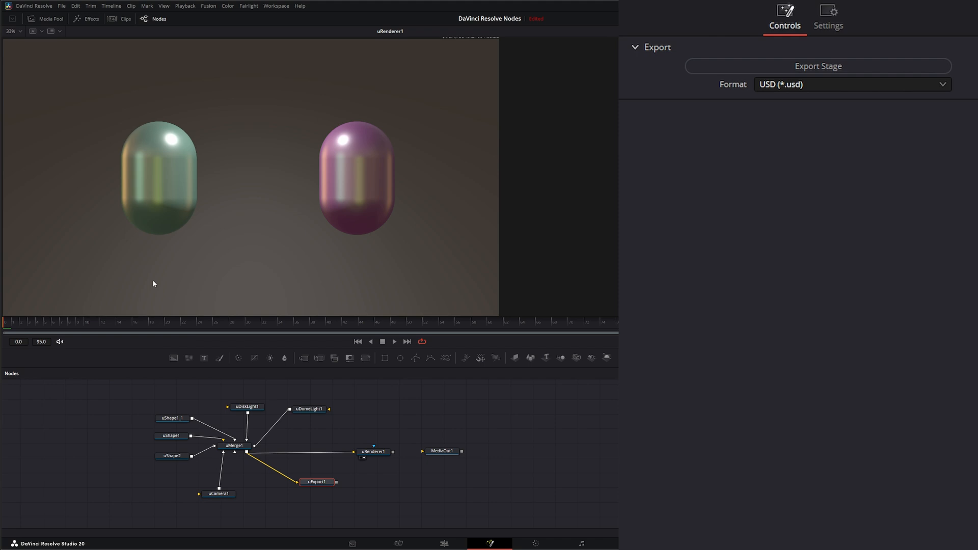
Export the stage in USD UTF-8 (*.usda) format to the USD_Export folder as USDA_Exp
click(778, 85)
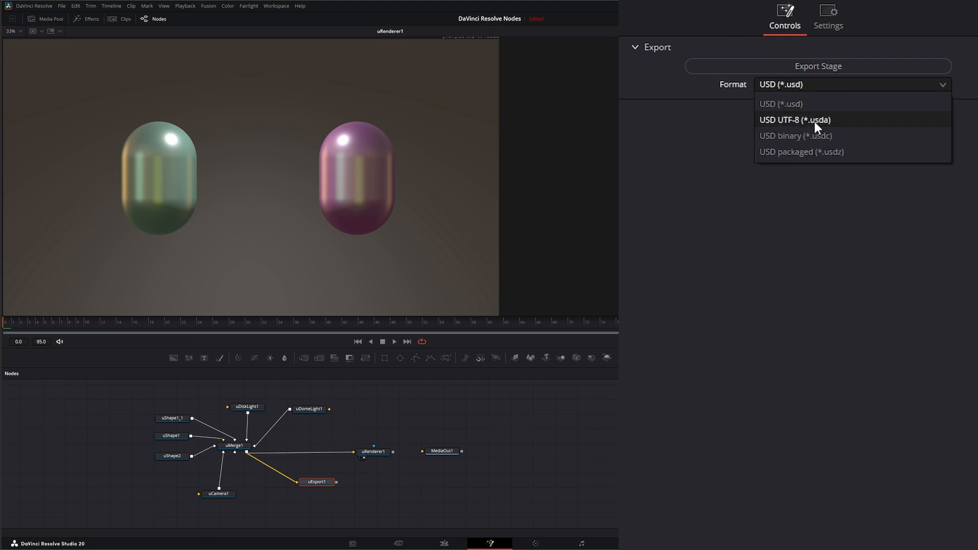
click(814, 119)
click(716, 72)
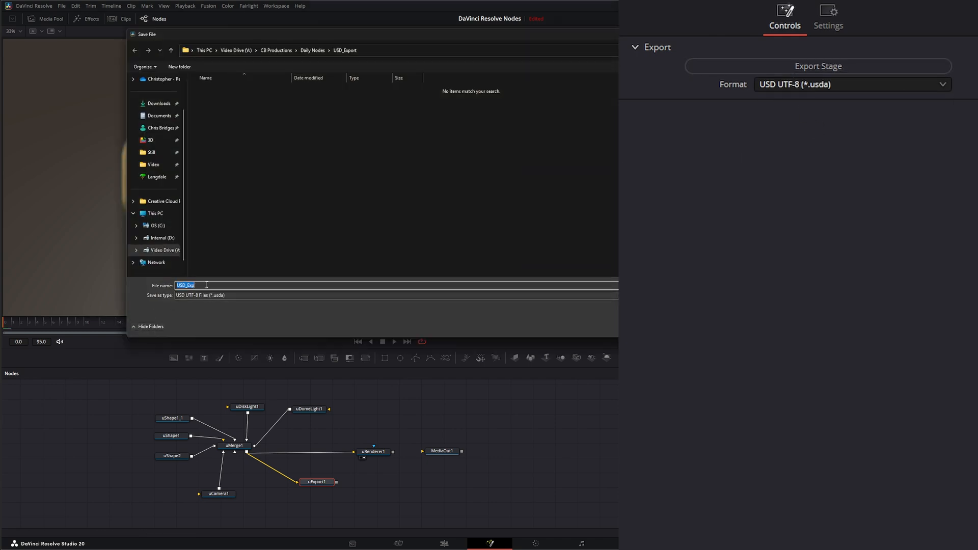
text(US)
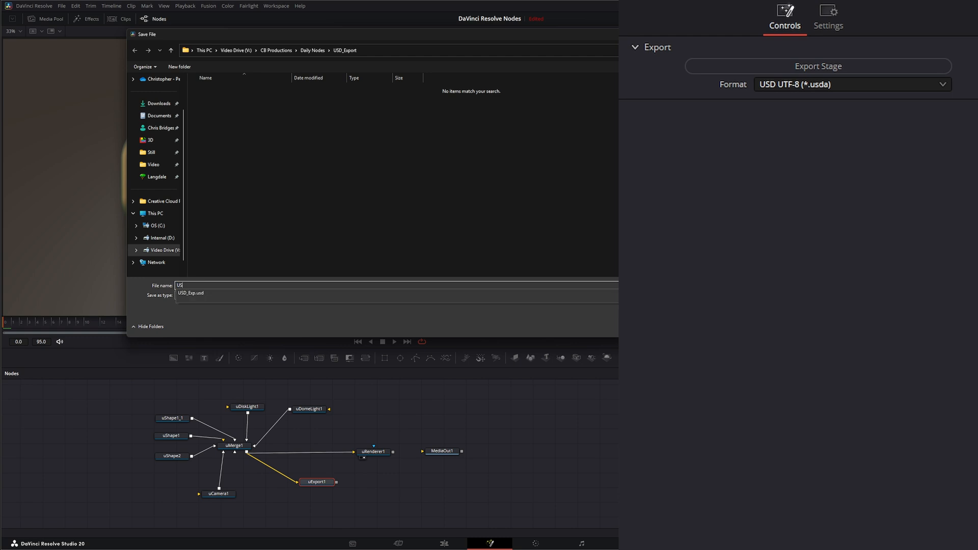
text(DA_Exp)
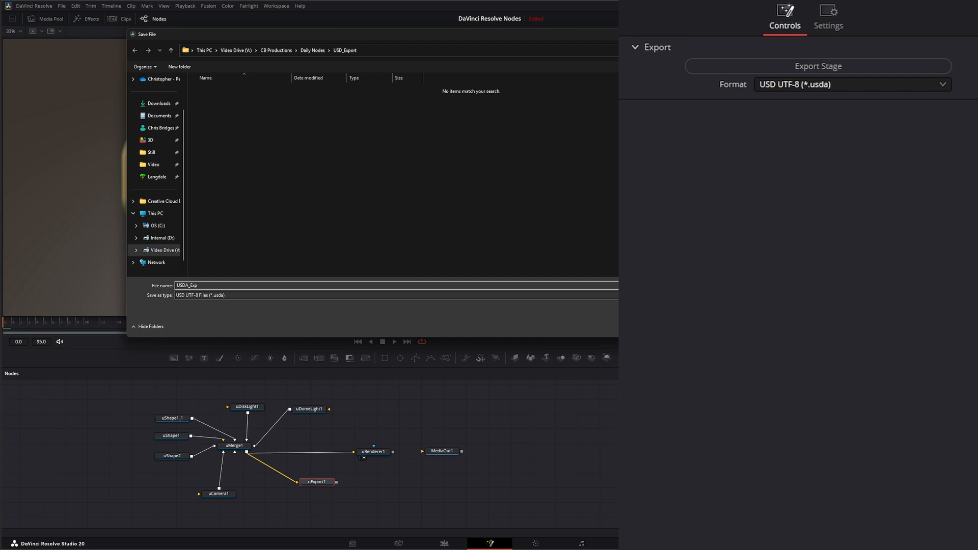
key(Return)
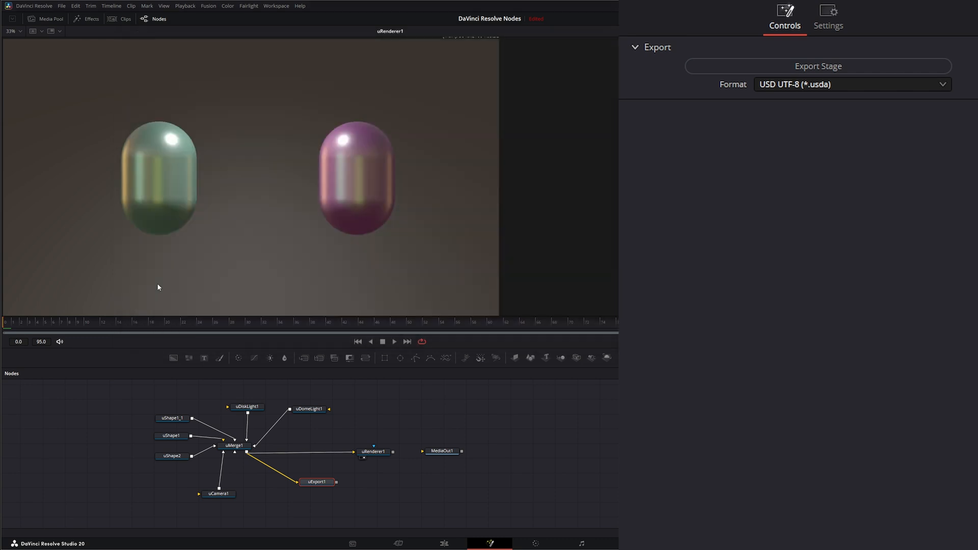
Export the stage in USD binary (*.usdc) format to the USD_Export folder as USDC_Exp
click(799, 84)
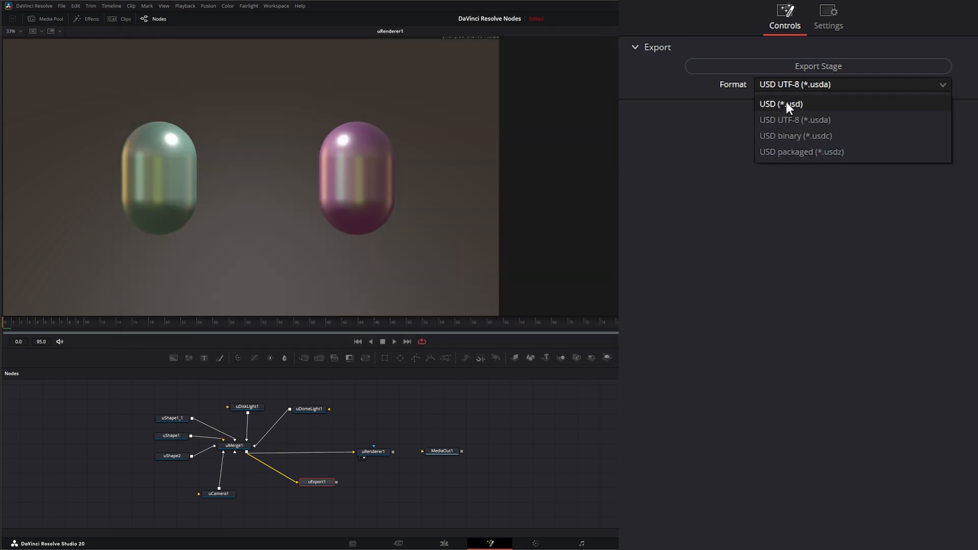
click(829, 135)
click(796, 67)
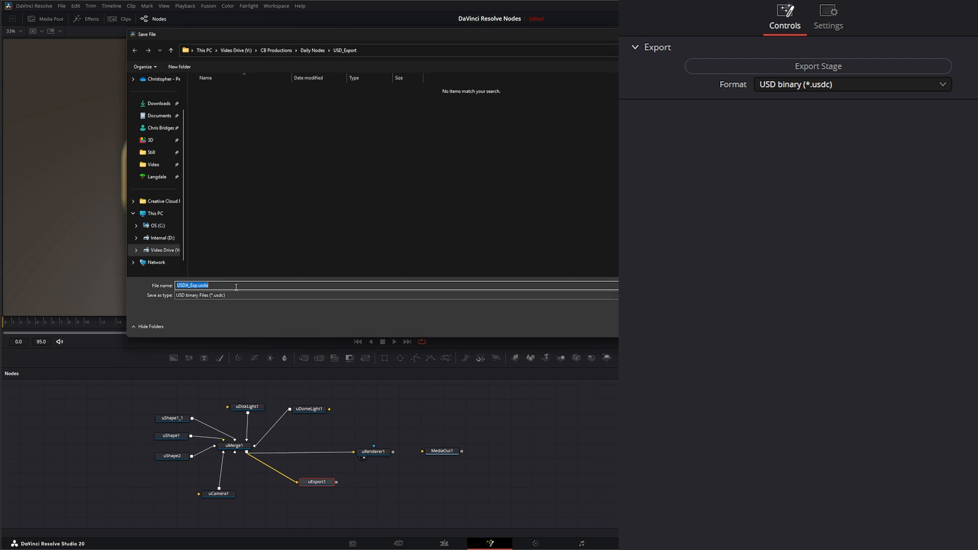
text(US)
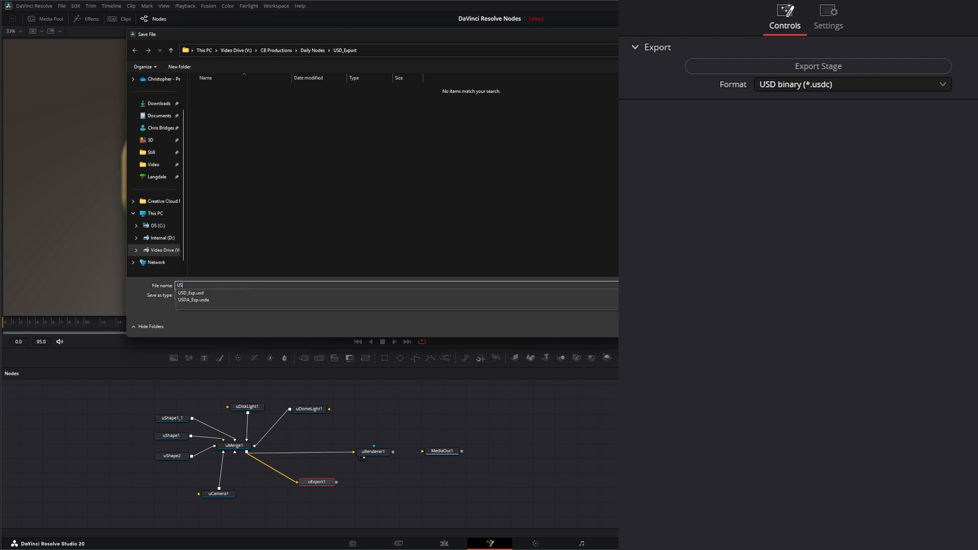
text(DC)
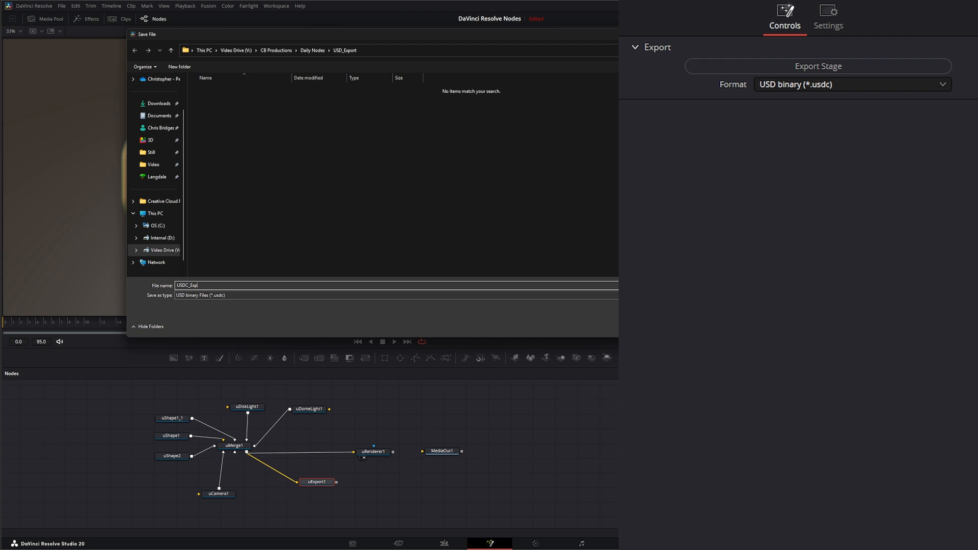
text(_Exp)
key(Return)
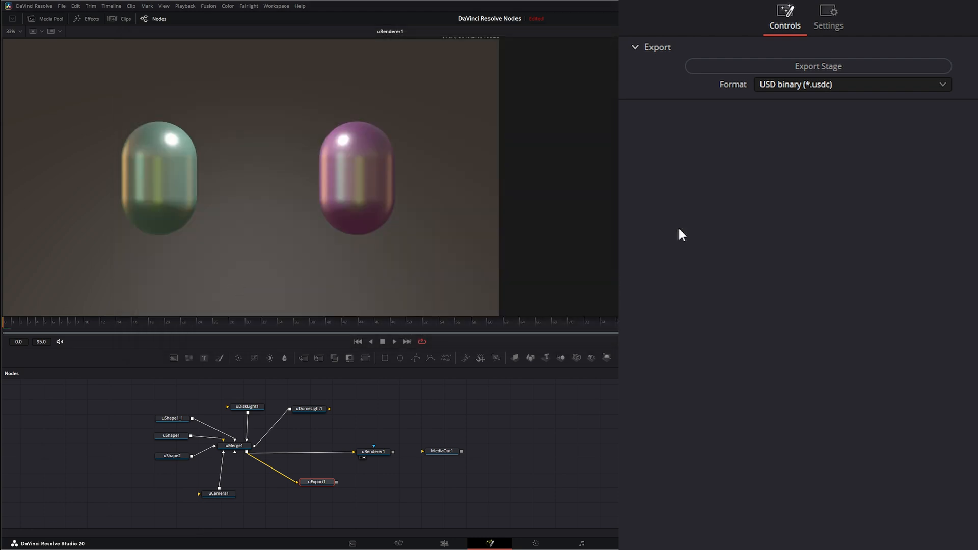
Export the stage in USD packaged (*.usdz) format to the USD_Export folder as USDZ_Exp
click(790, 84)
click(815, 149)
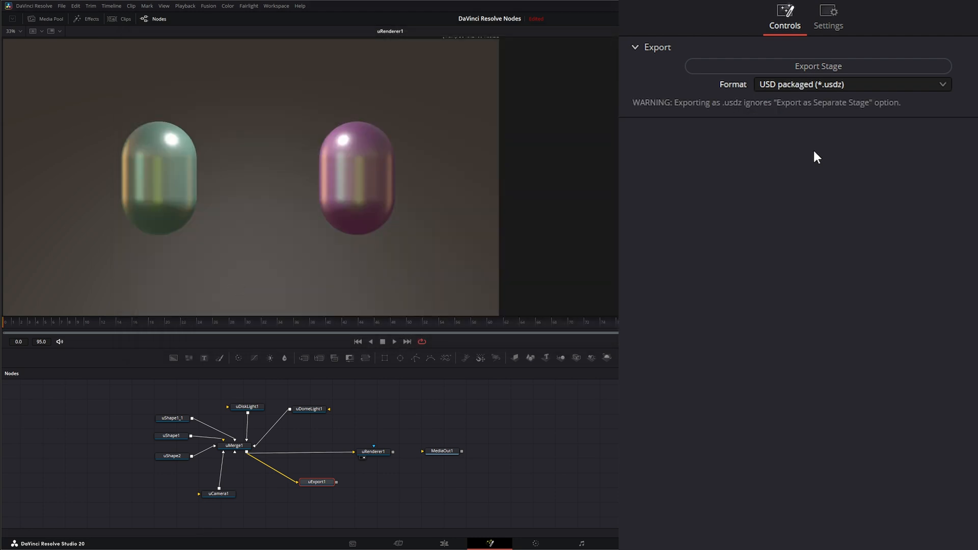
click(753, 67)
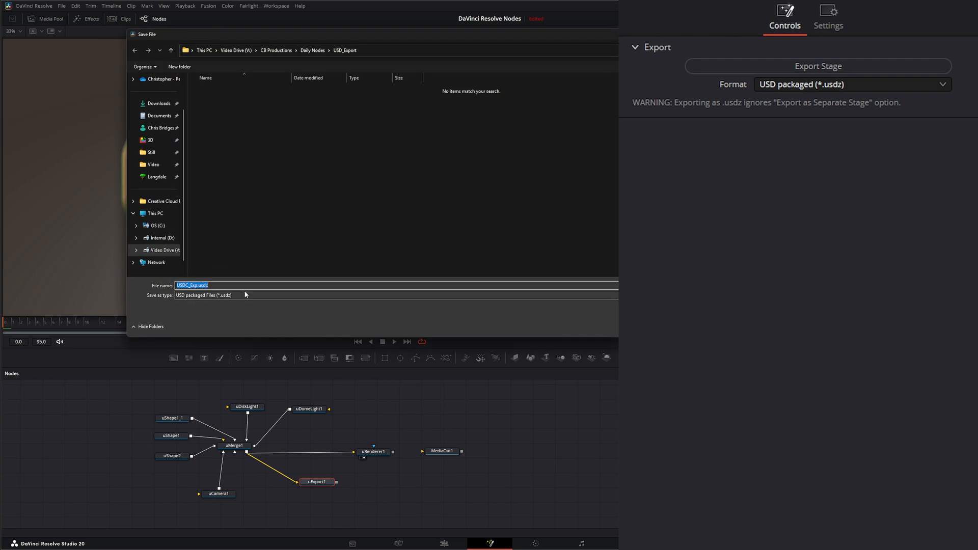
text(USD)
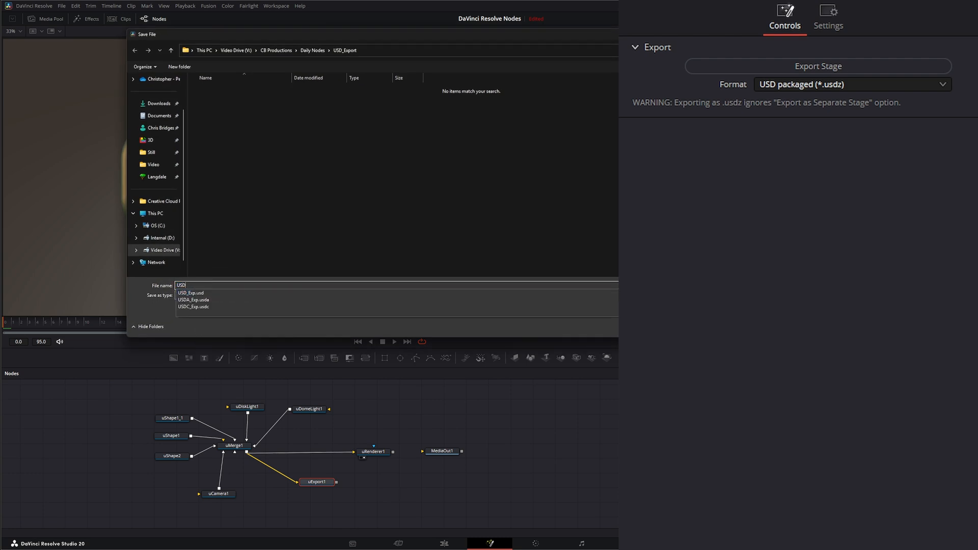
text(Z_Ex)
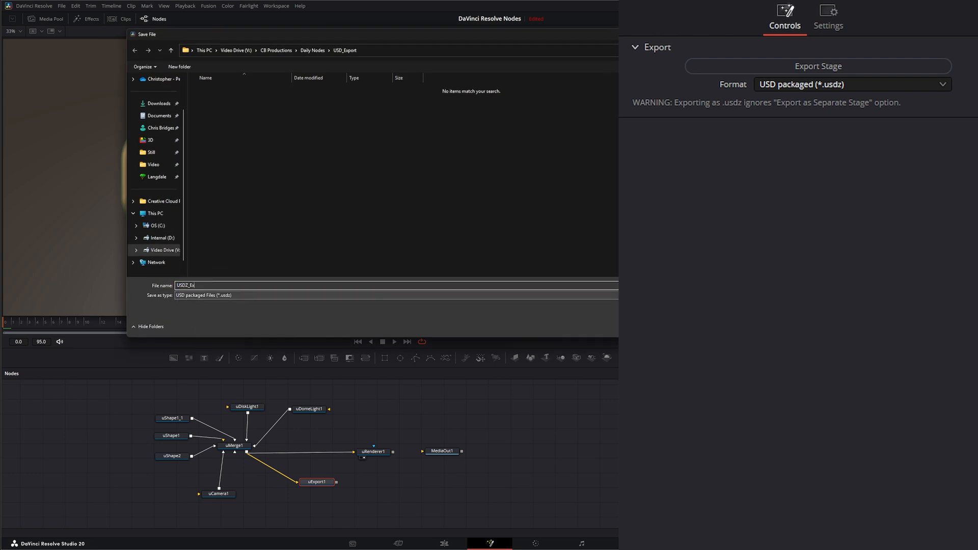
text(p)
key(Return)
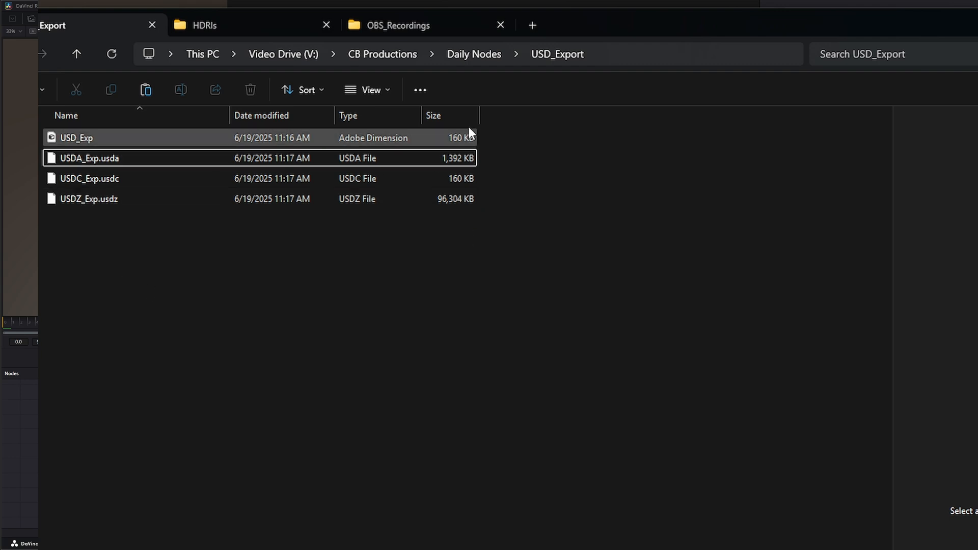
Open the exported USD_Exp file in Notepad, look through its contents and close it
click(90, 142)
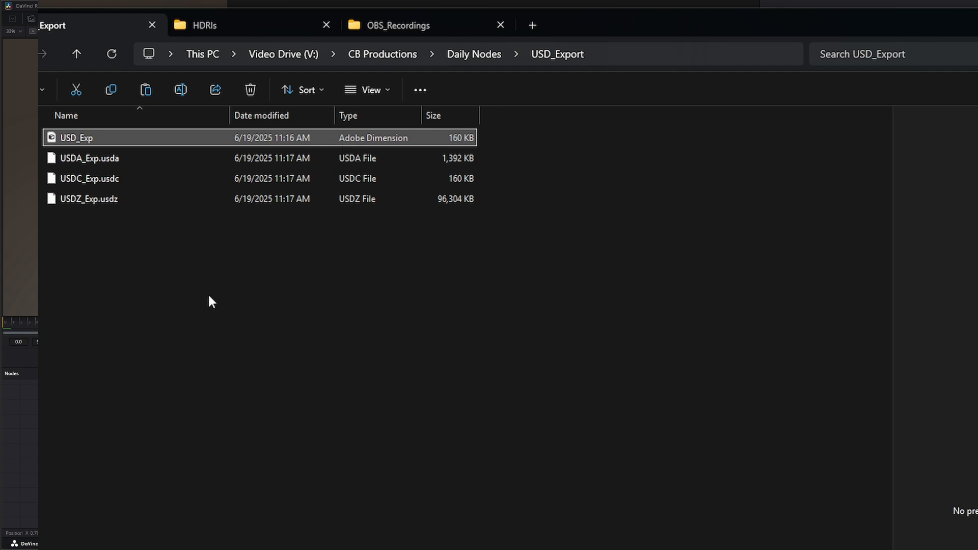
right_click(93, 137)
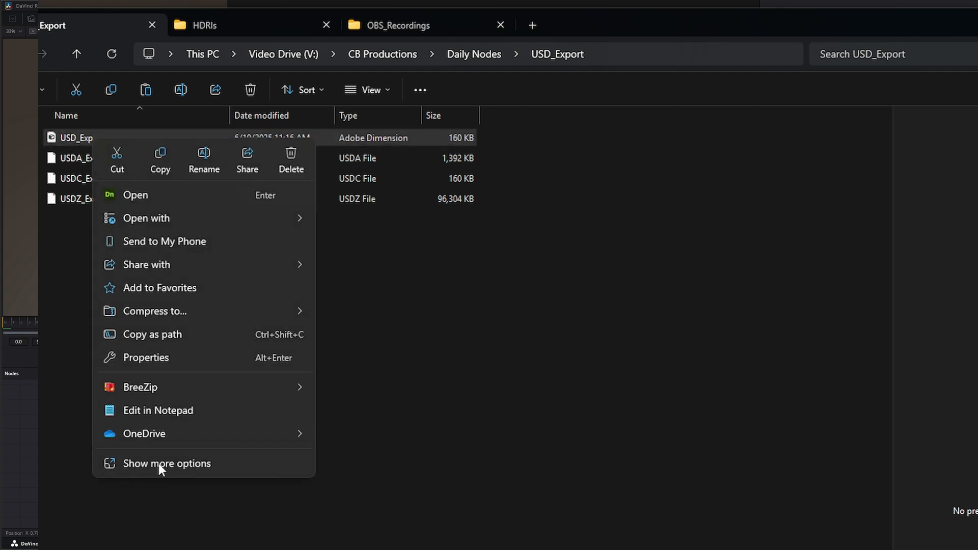
click(166, 411)
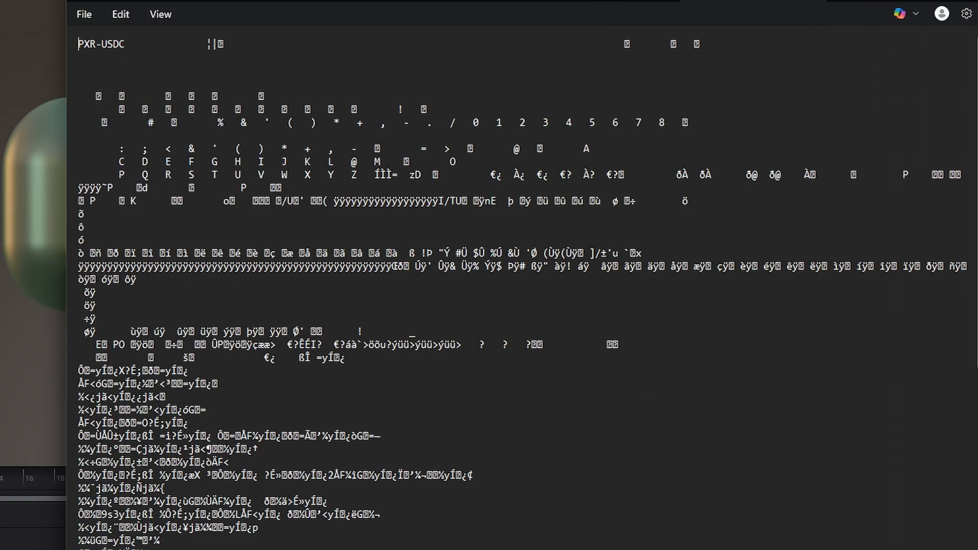
scroll(301, 494, down, 7)
scroll(301, 493, down, 15)
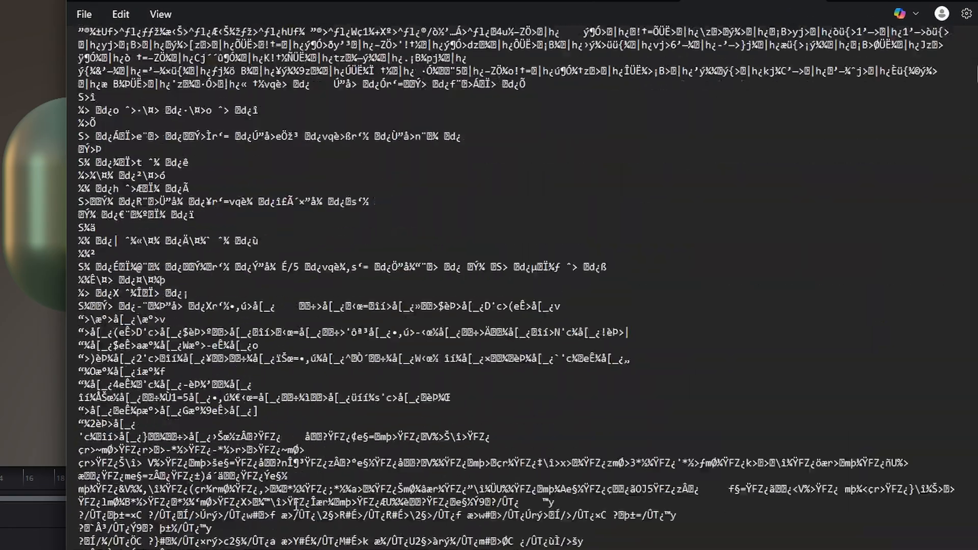
scroll(295, 502, down, 15)
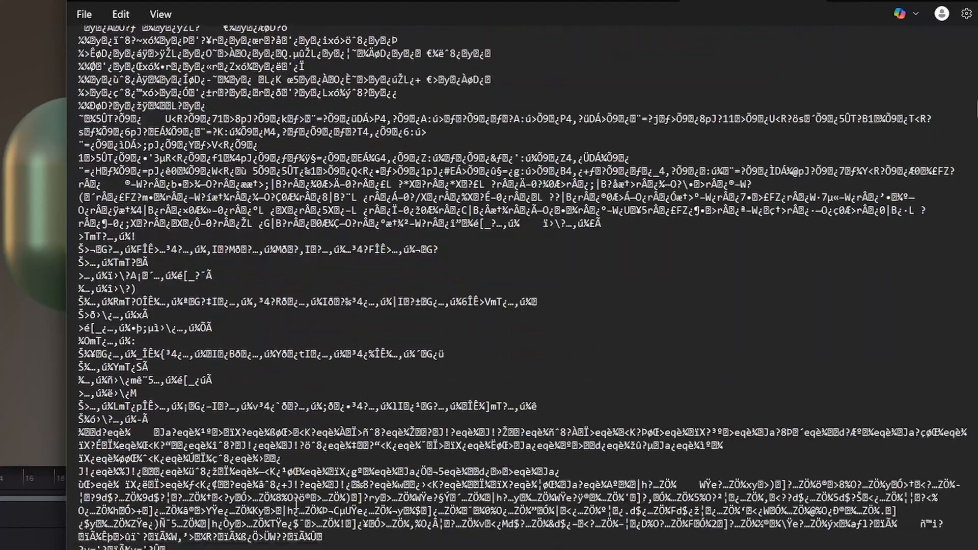
scroll(296, 503, down, 15)
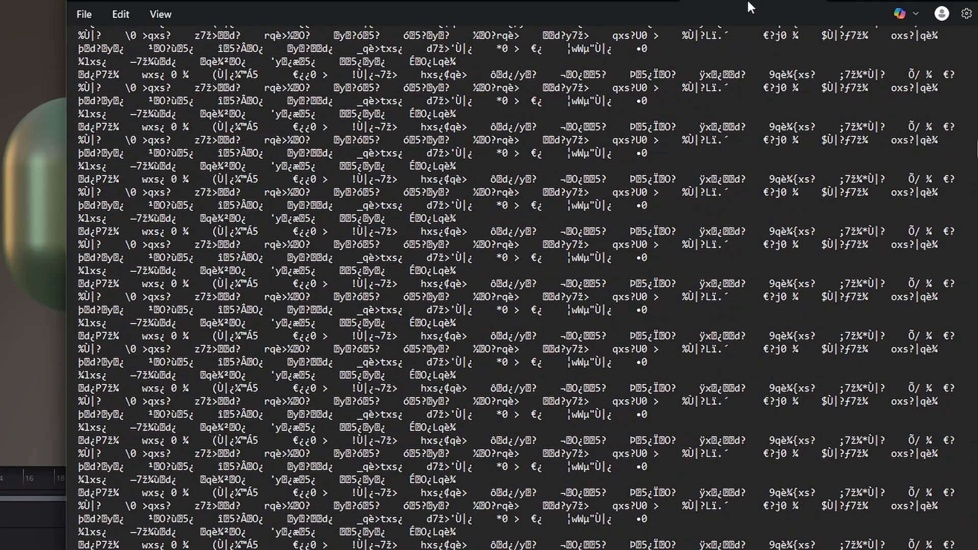
click(961, 1)
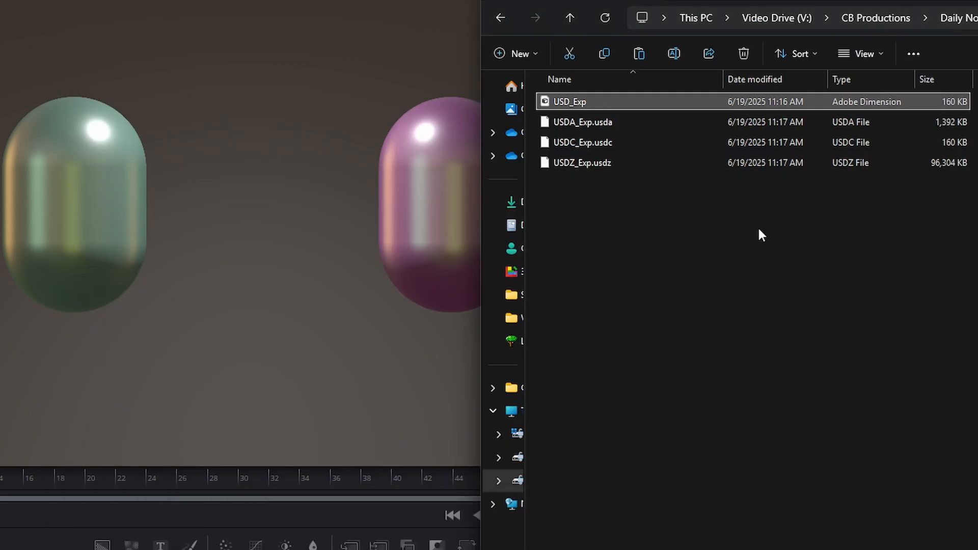
Open the exported USDA_Exp.usda file in Notepad to examine its contents
click(551, 126)
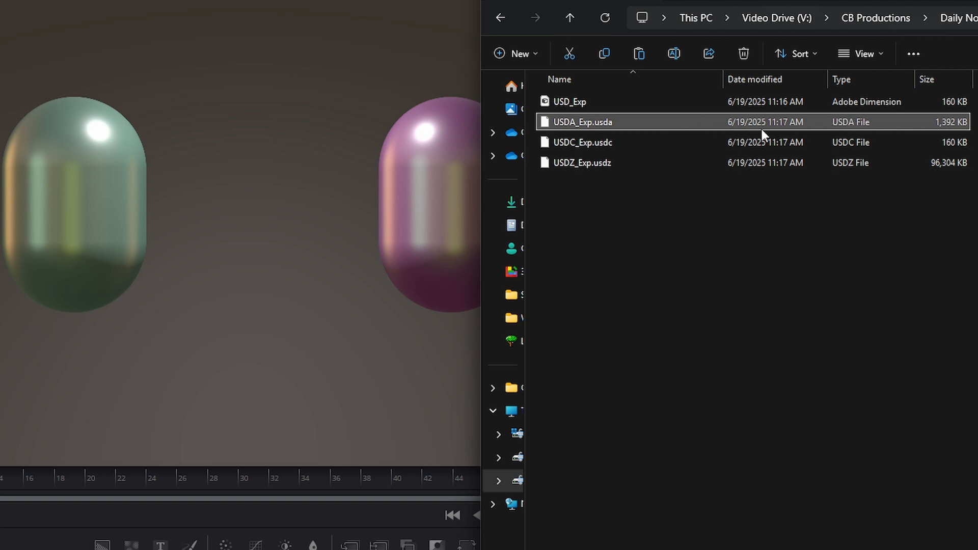
right_click(619, 120)
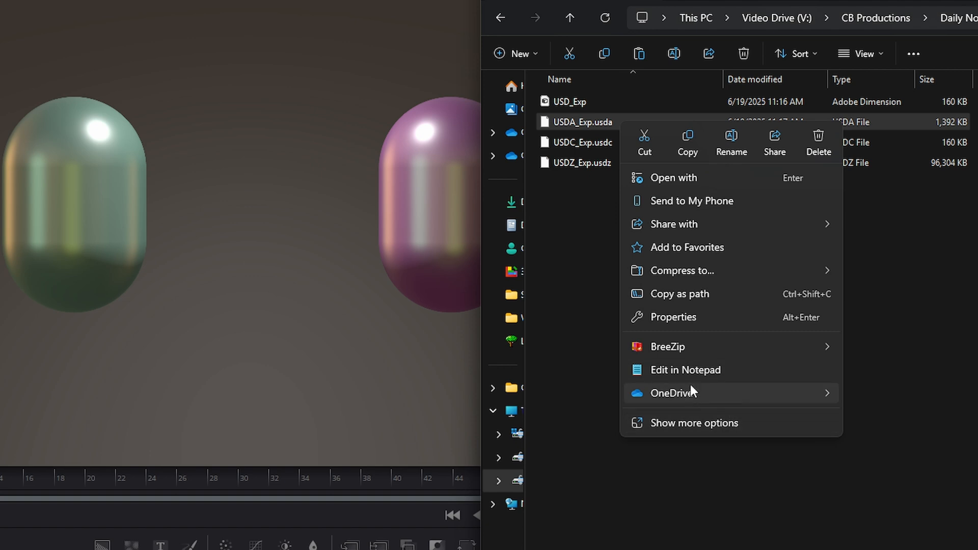
click(710, 370)
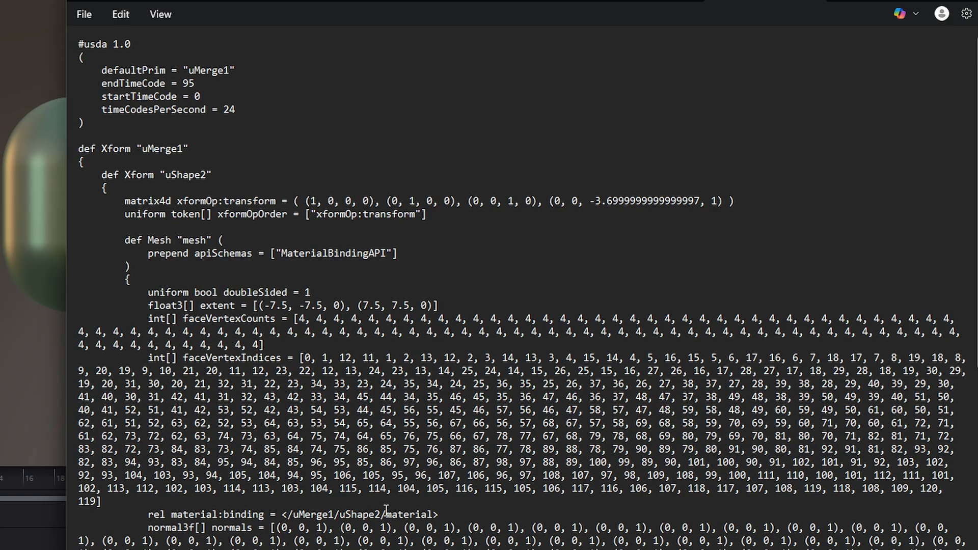
Examine the USDA text from the mesh and material definitions down to the dome light and disk light entries
scroll(386, 509, down, 20)
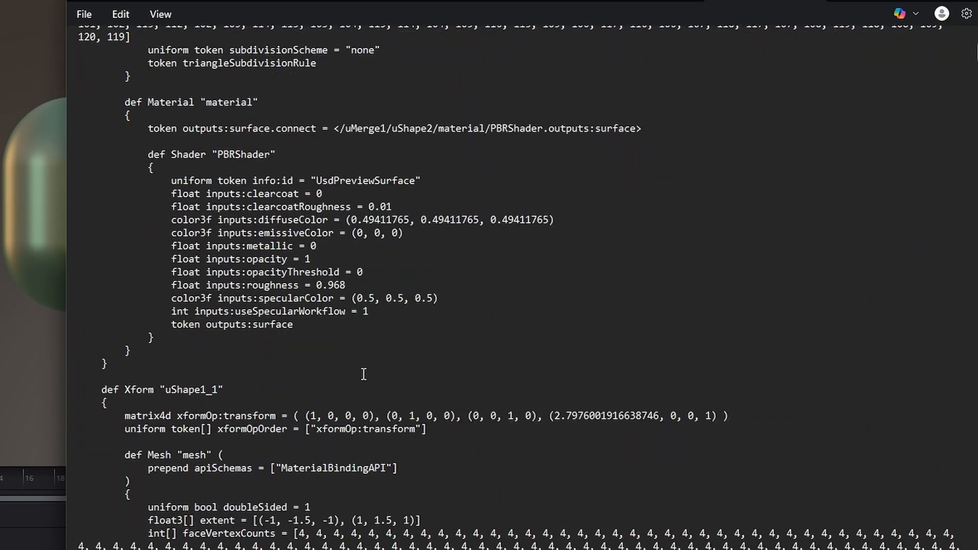
scroll(389, 392, down, 3)
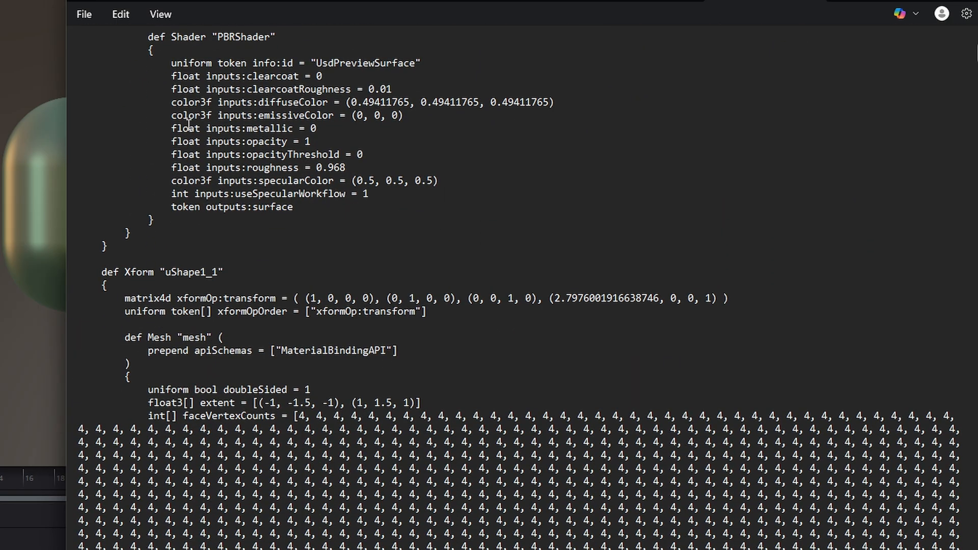
scroll(261, 139, down, 20)
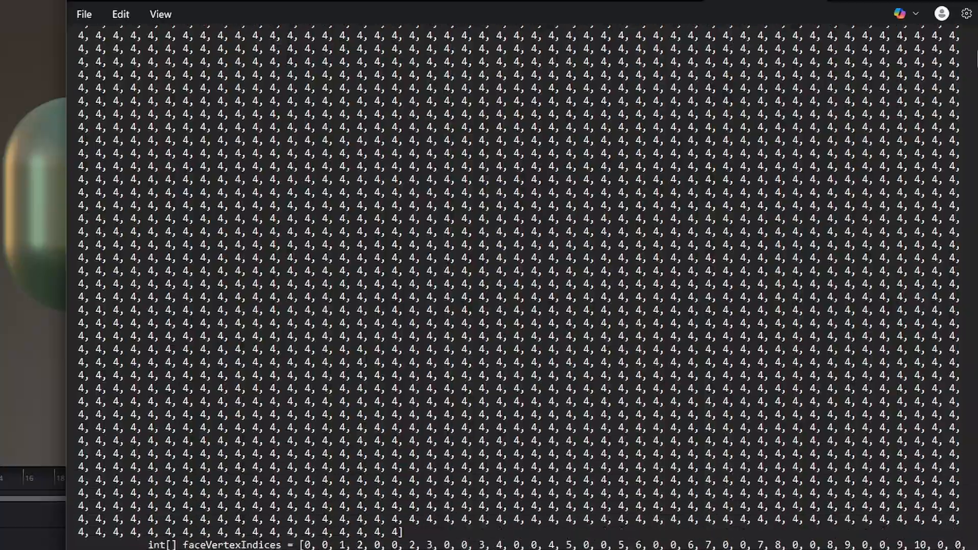
scroll(975, 71, down, 20)
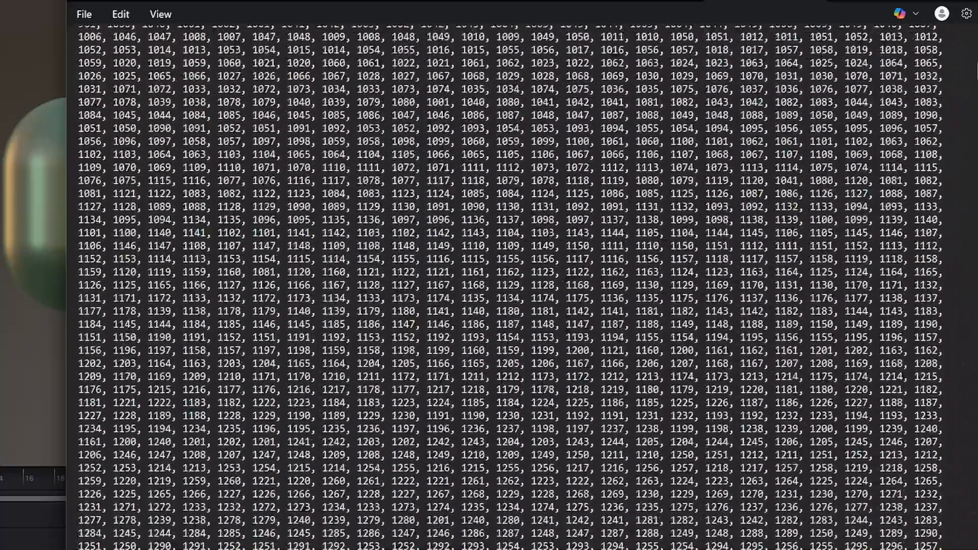
scroll(975, 87, down, 20)
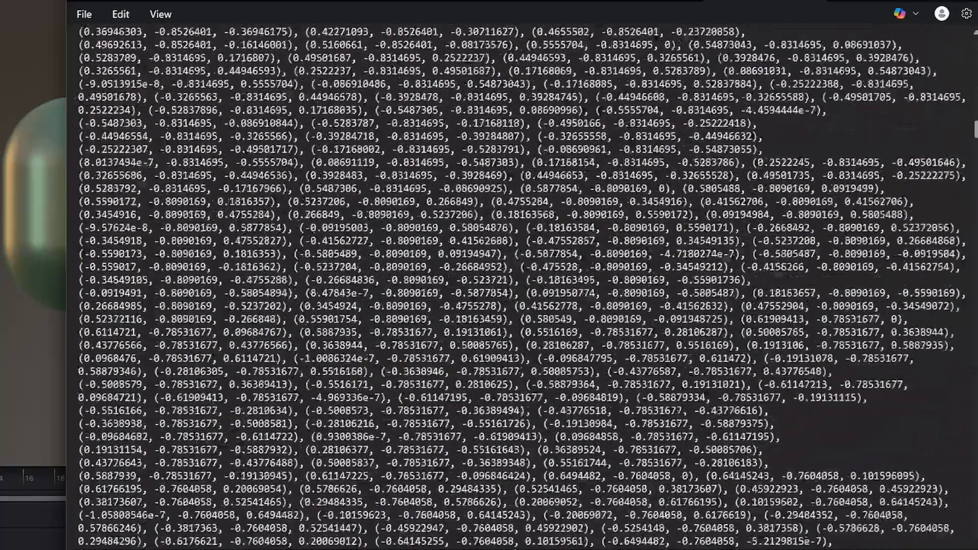
scroll(975, 148, down, 20)
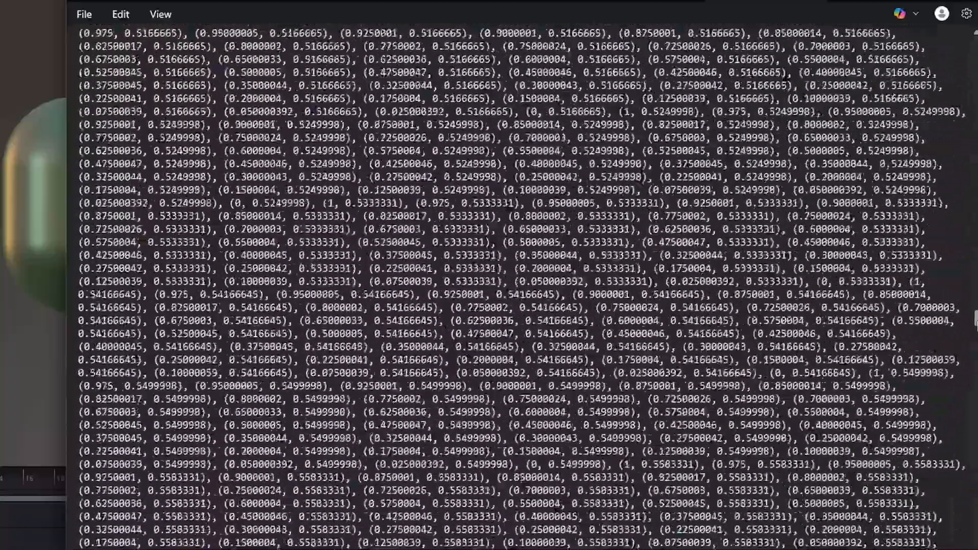
drag(976, 319, 976, 525)
scroll(521, 287, down, 20)
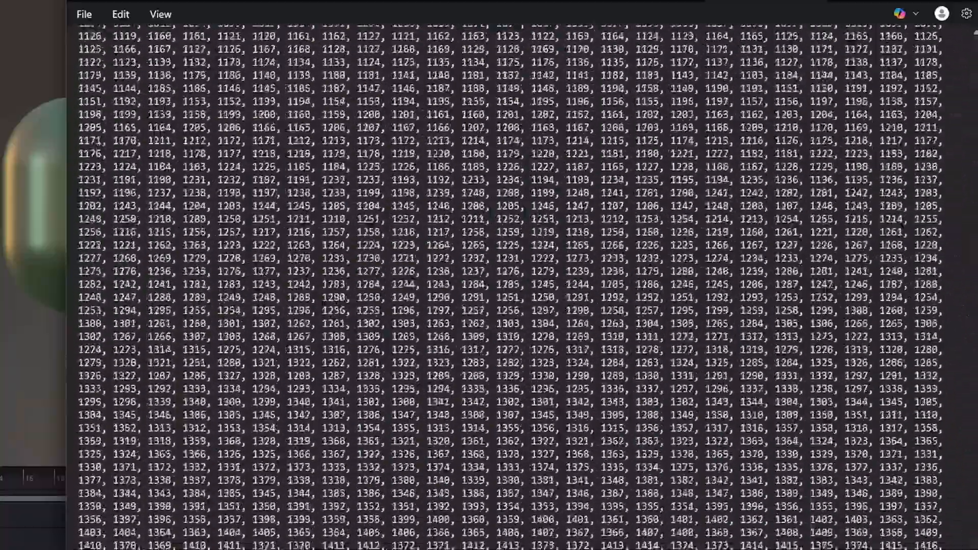
scroll(522, 287, down, 20)
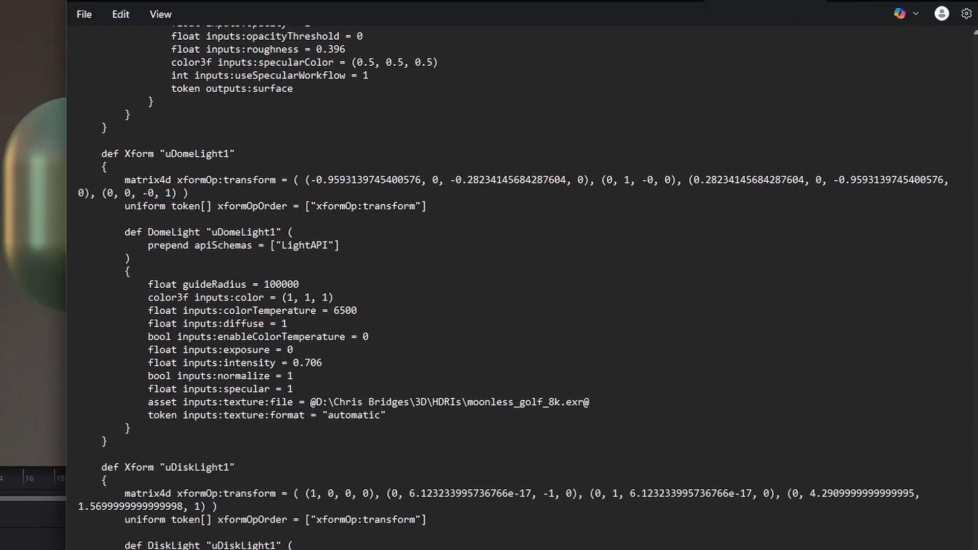
scroll(223, 360, up, 10)
scroll(222, 360, down, 5)
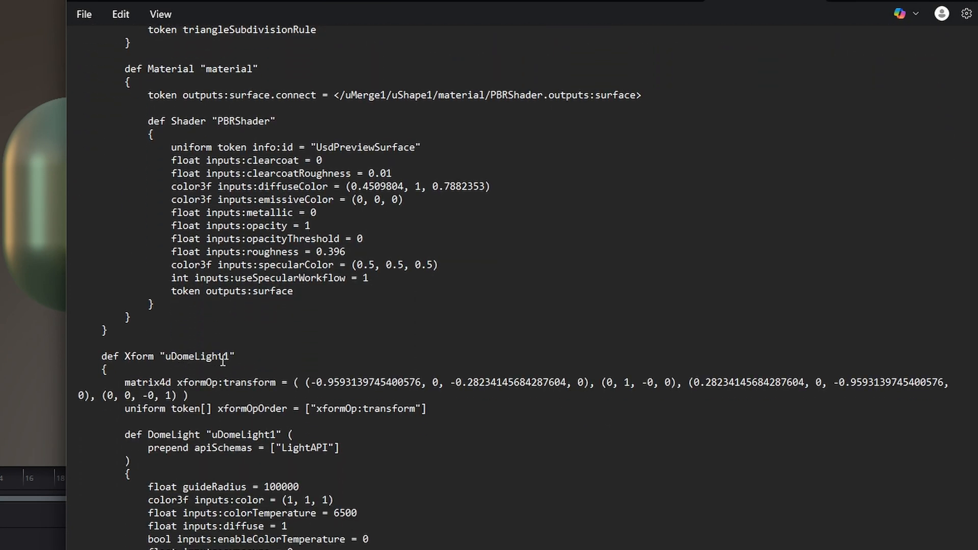
scroll(258, 455, down, 6)
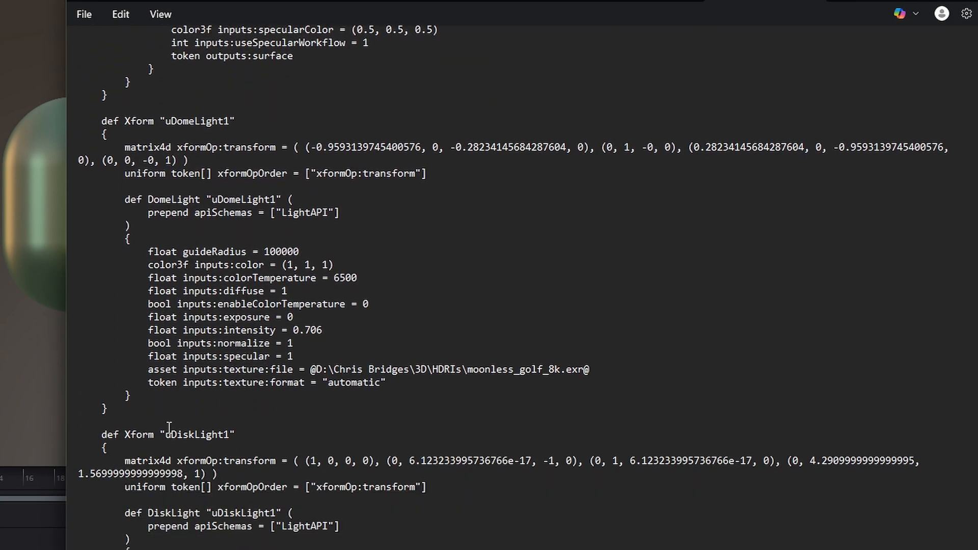
Set the colorTemperature of uDiskLight1 to 3200 in the USDA text and save the file
drag(165, 434, 248, 433)
scroll(383, 493, down, 5)
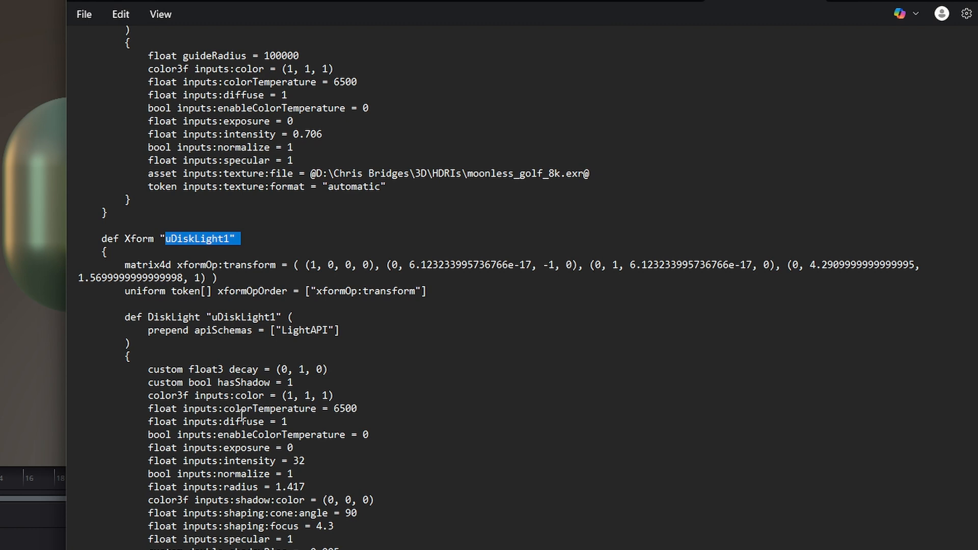
click(265, 410)
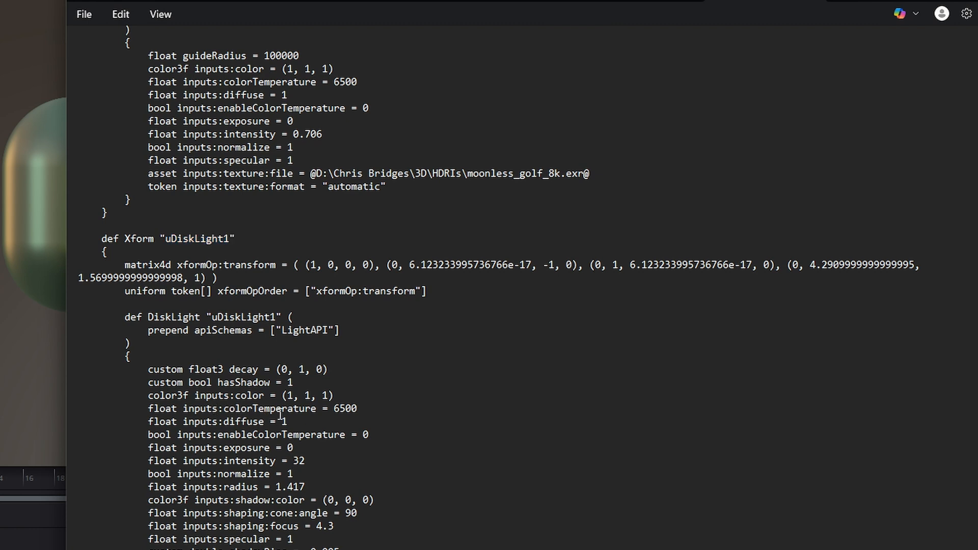
click(344, 409)
double_click(348, 410)
text(3200)
click(88, 13)
click(108, 133)
scroll(489, 285, down, 6)
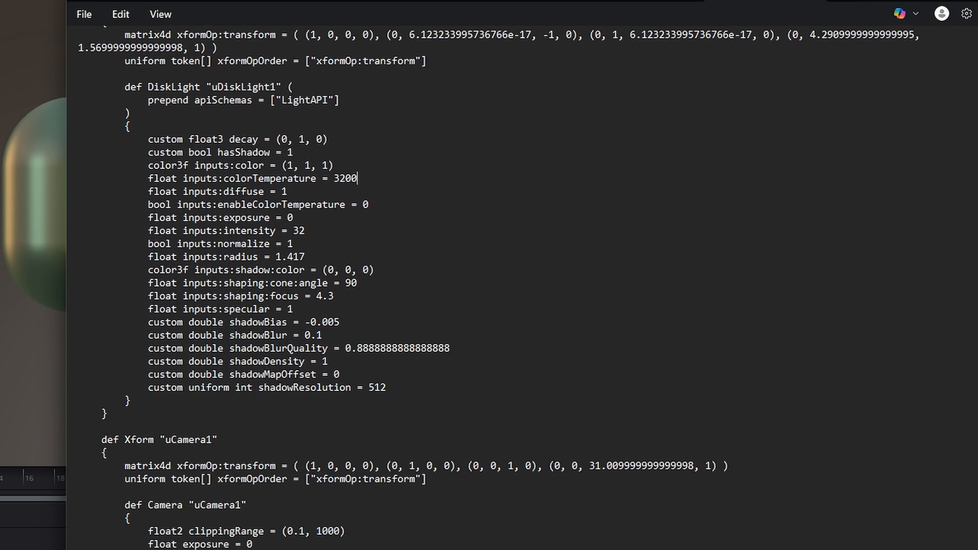
scroll(320, 424, up, 15)
scroll(320, 424, down, 9)
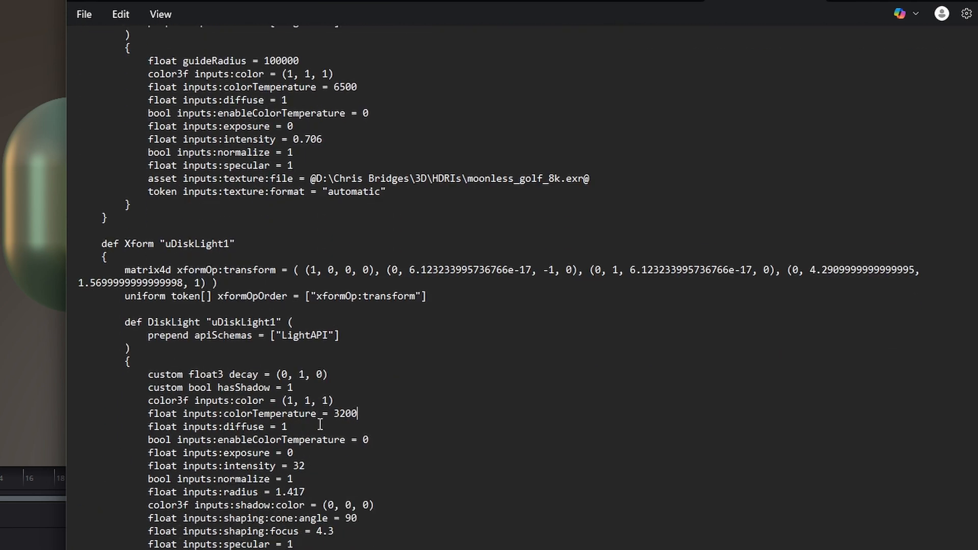
scroll(328, 464, down, 1)
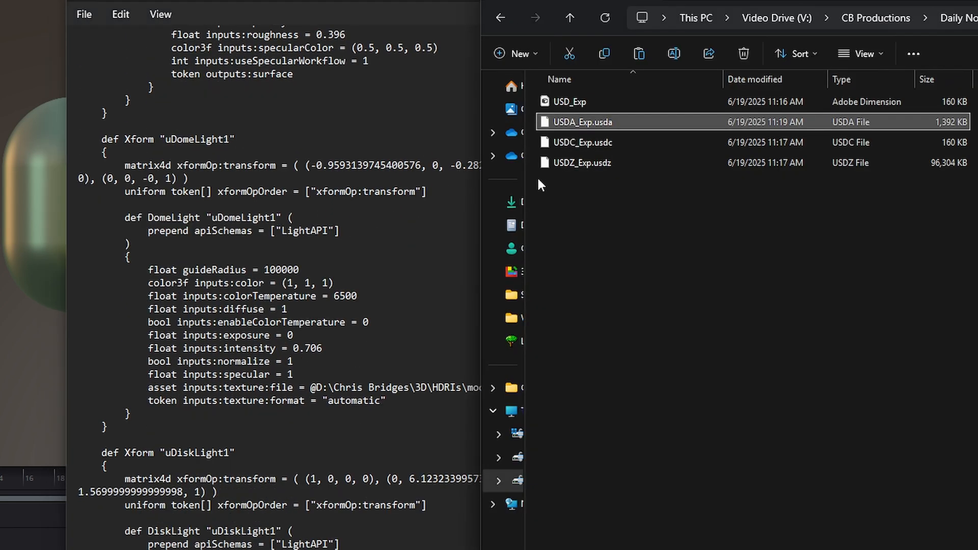
Open USDC_Exp.usdc in Notepad, look through its contents and close it
click(573, 141)
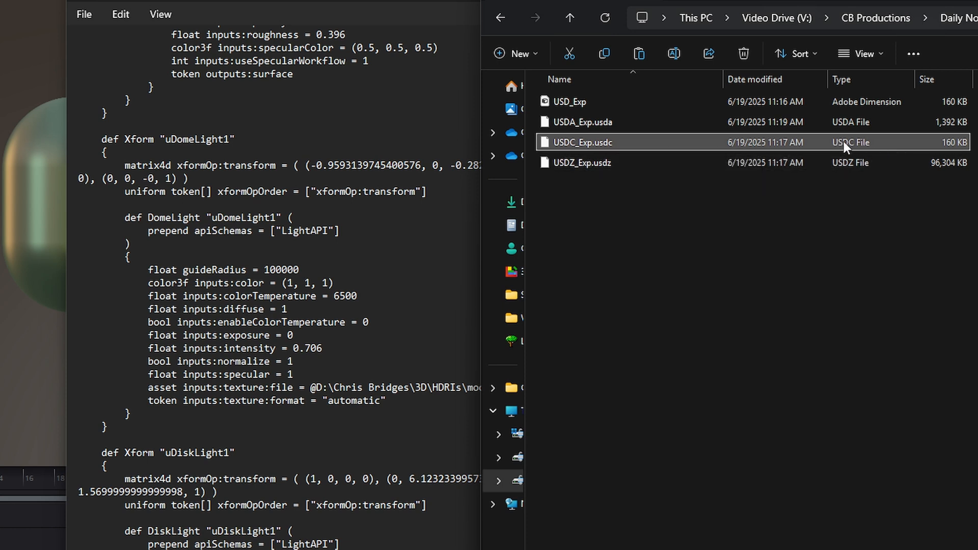
right_click(612, 140)
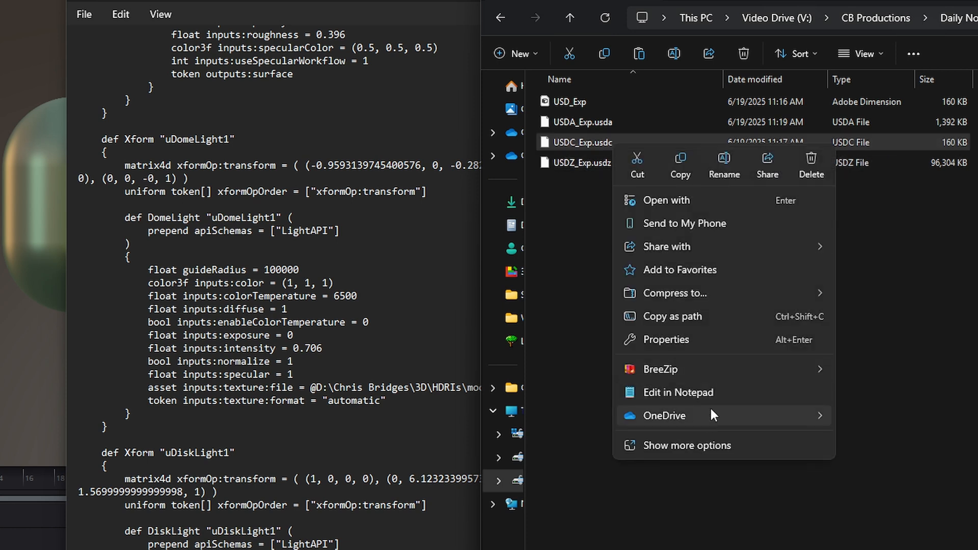
click(695, 392)
scroll(380, 430, down, 5)
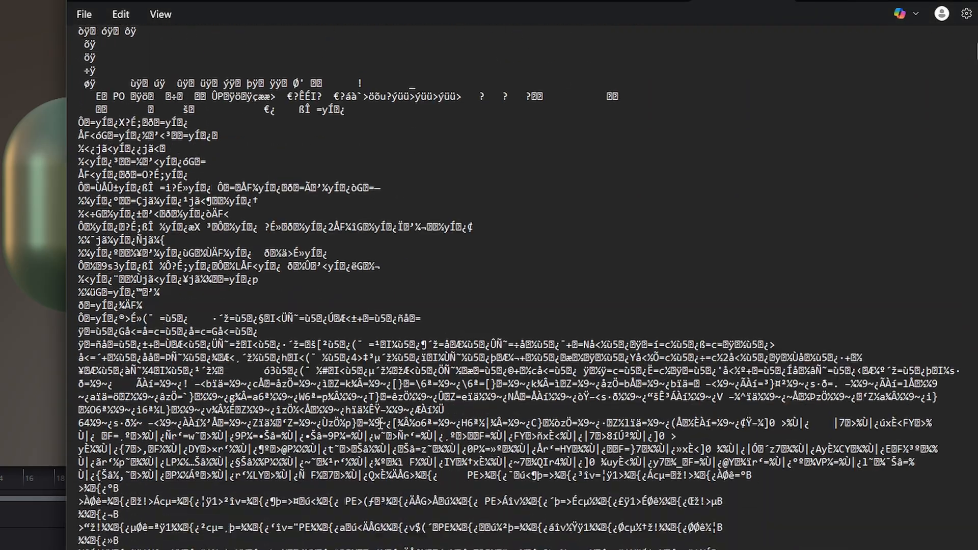
scroll(381, 425, down, 15)
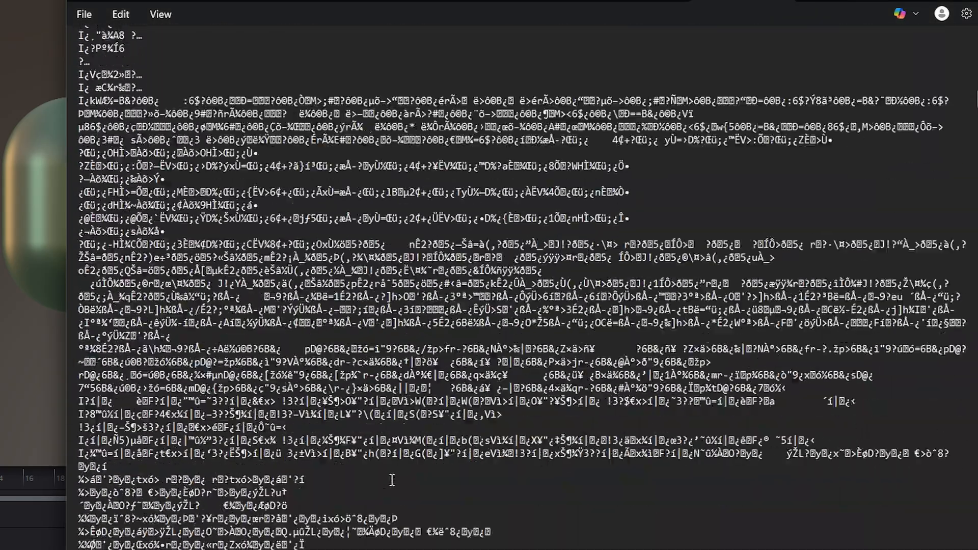
scroll(392, 480, down, 5)
click(966, 1)
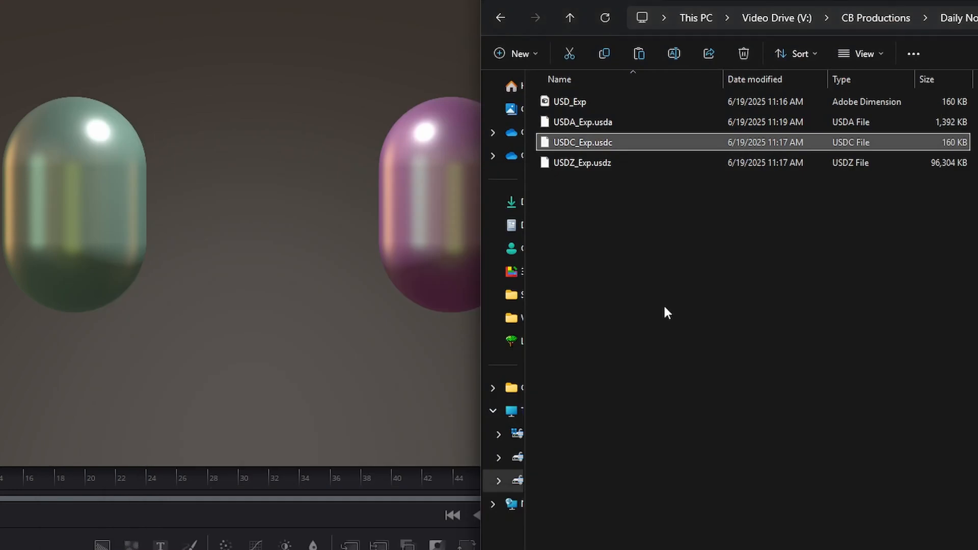
Check the size of USDZ_Exp.usdz and return to DaVinci Resolve to select uMerge1 with all the nodes feeding it
click(641, 244)
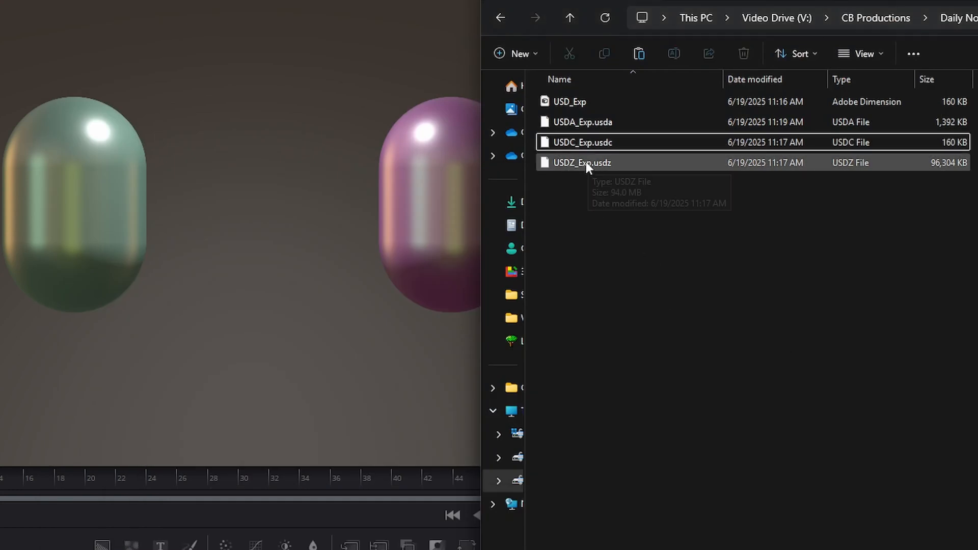
click(591, 163)
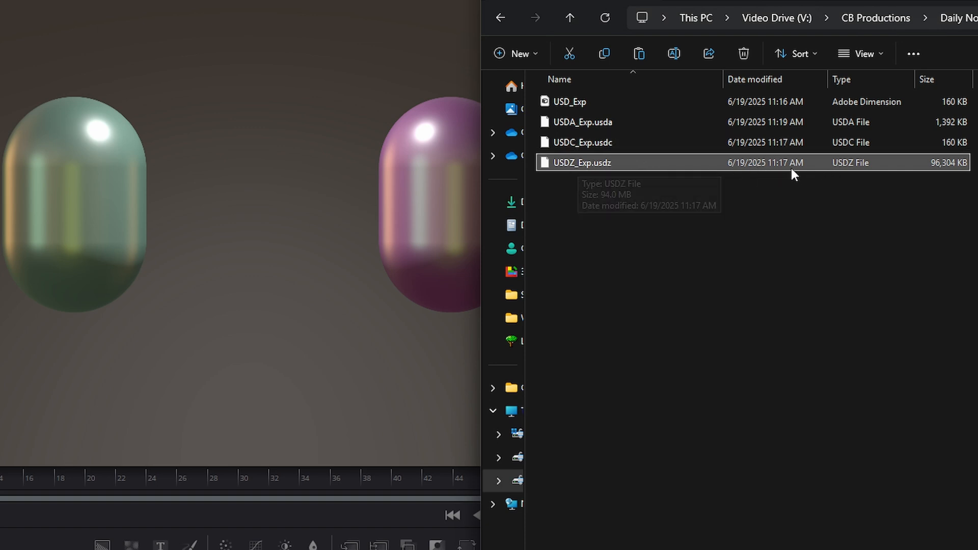
click(735, 218)
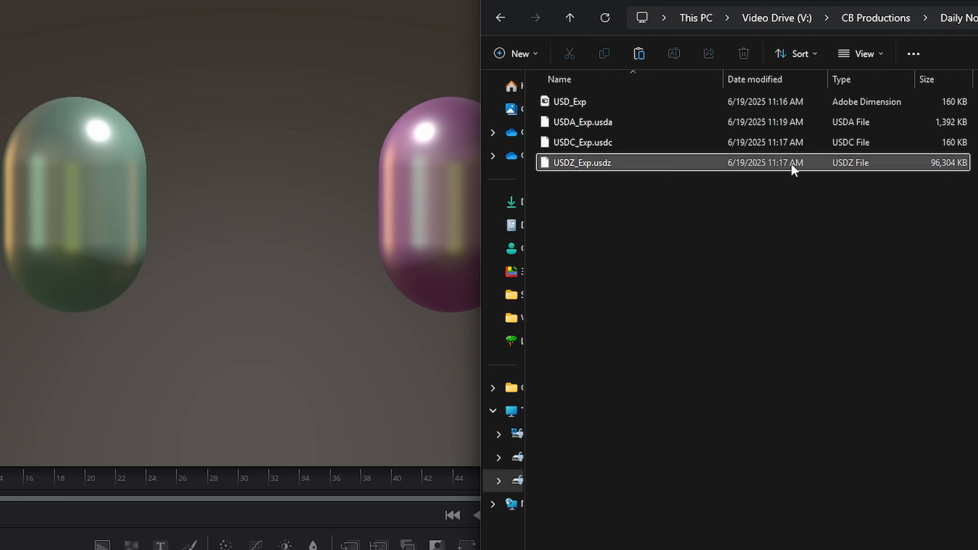
drag(953, 0, 977, 71)
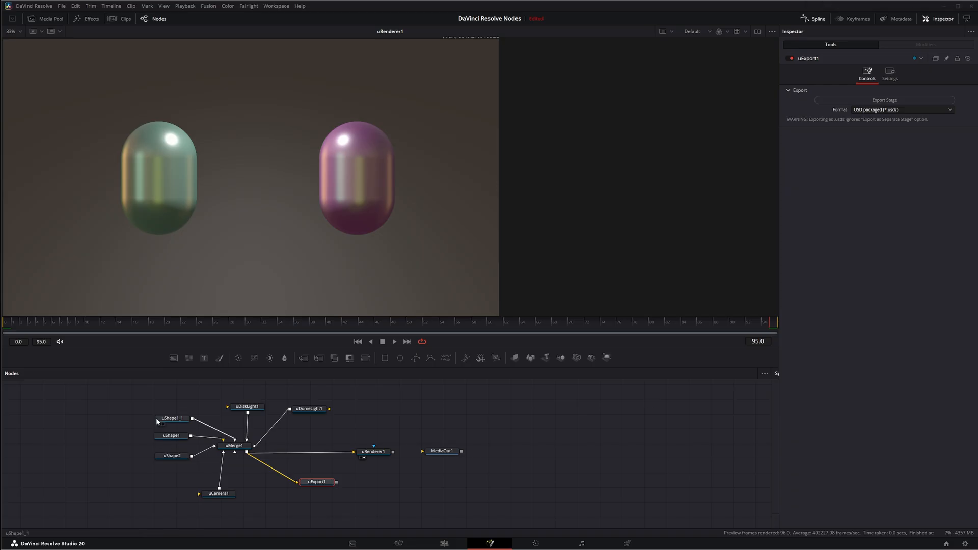
drag(133, 392, 293, 504)
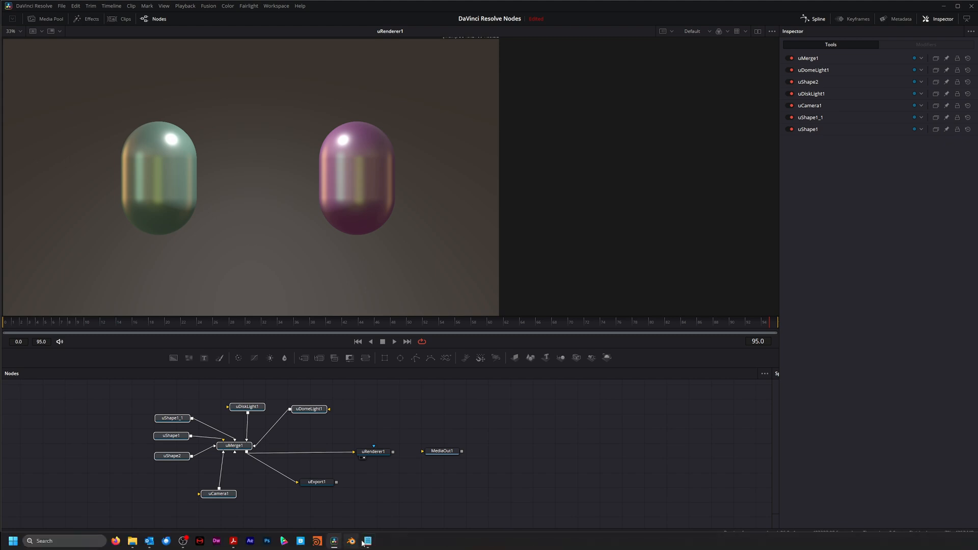
Switch to Blender, start a General file and delete the default cube, camera and light
mouse_move(368, 541)
click(386, 474)
click(351, 541)
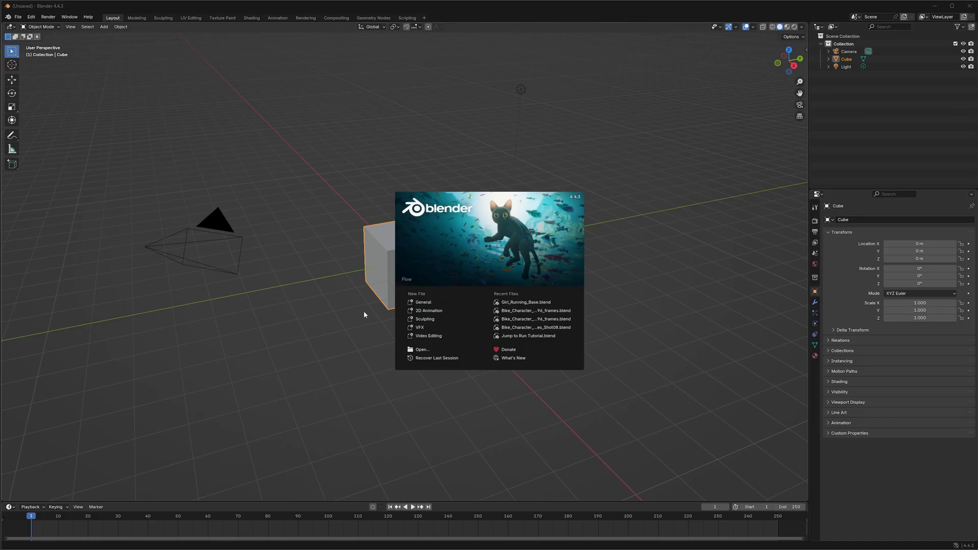
click(423, 302)
drag(128, 61, 604, 450)
key(Delete)
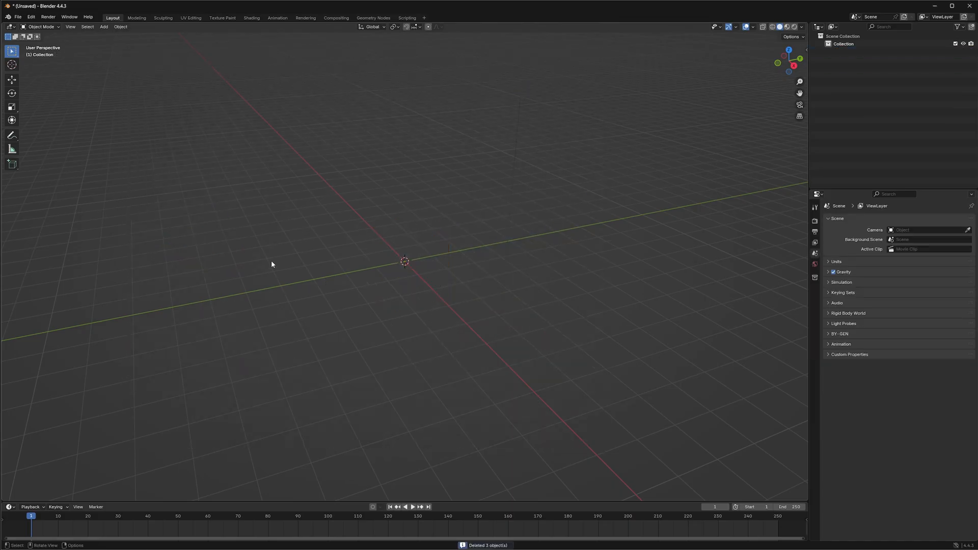
Import USDA_Exp.usda as Universal Scene Description from the CB Productions\Daily Nodes\USD_Export folder on the V: drive
click(17, 17)
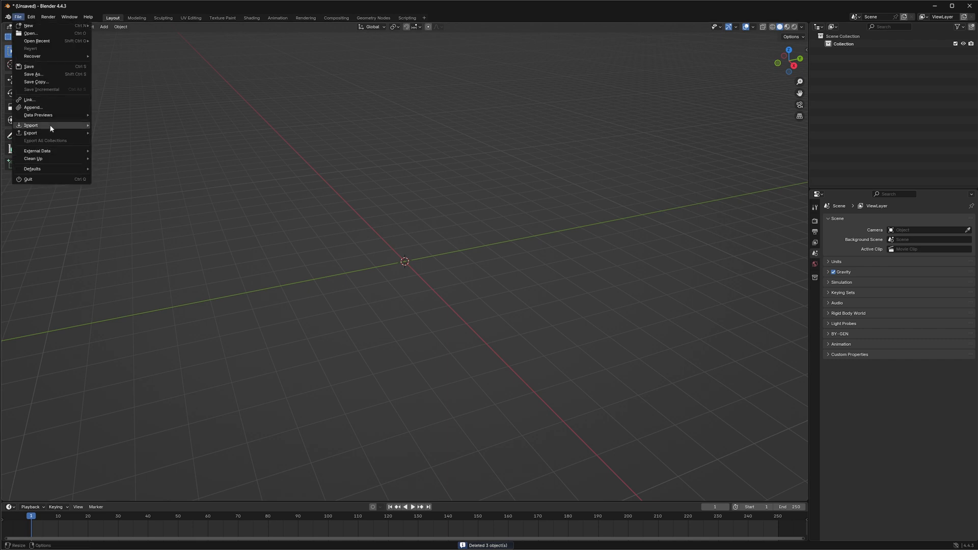
mouse_move(50, 126)
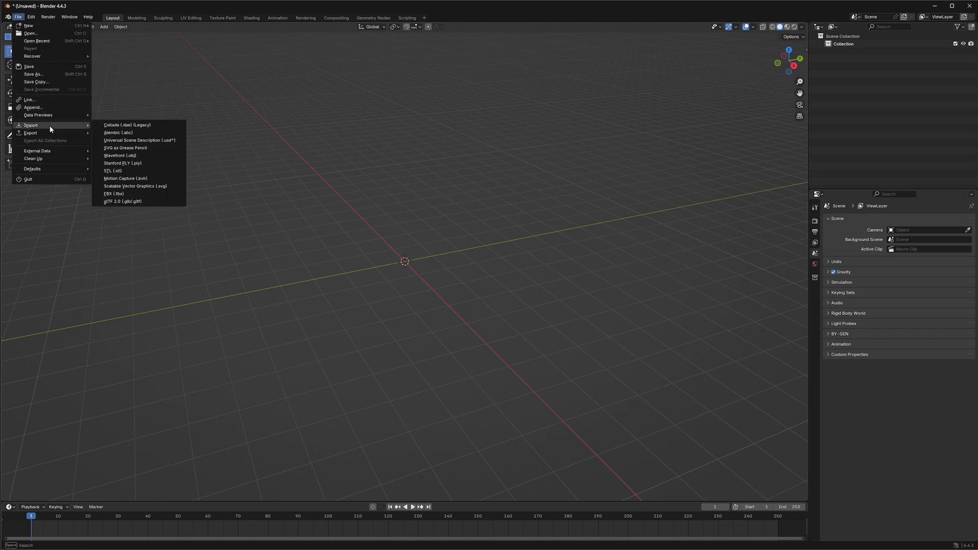
click(149, 140)
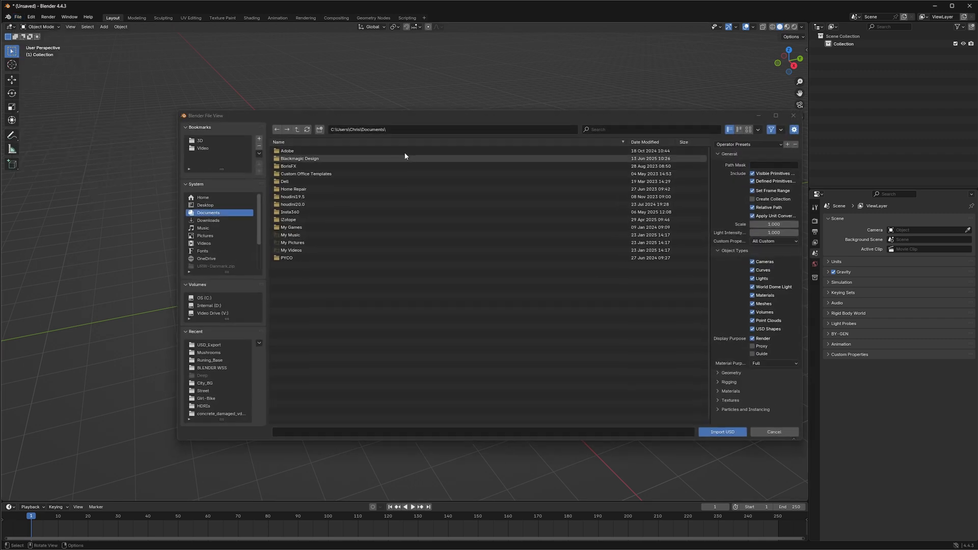
click(212, 313)
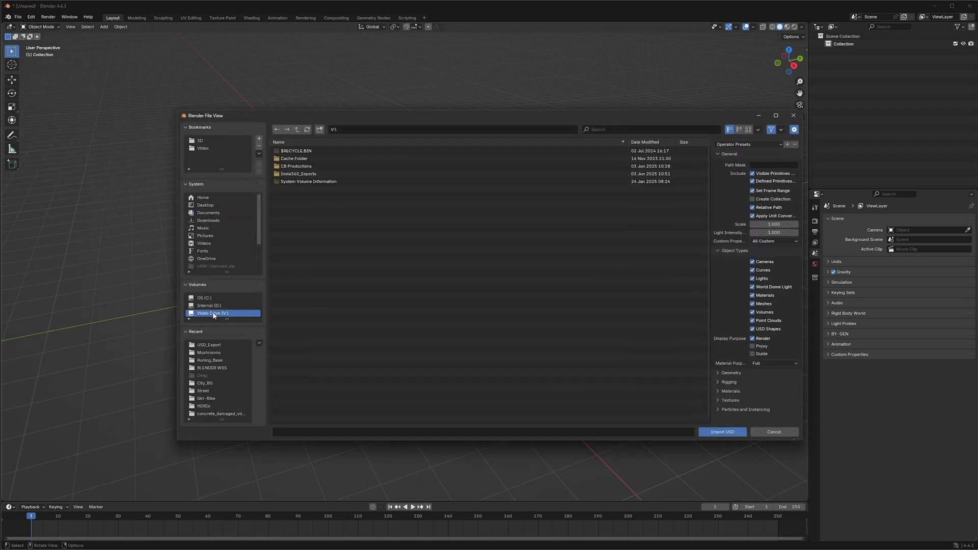
double_click(287, 167)
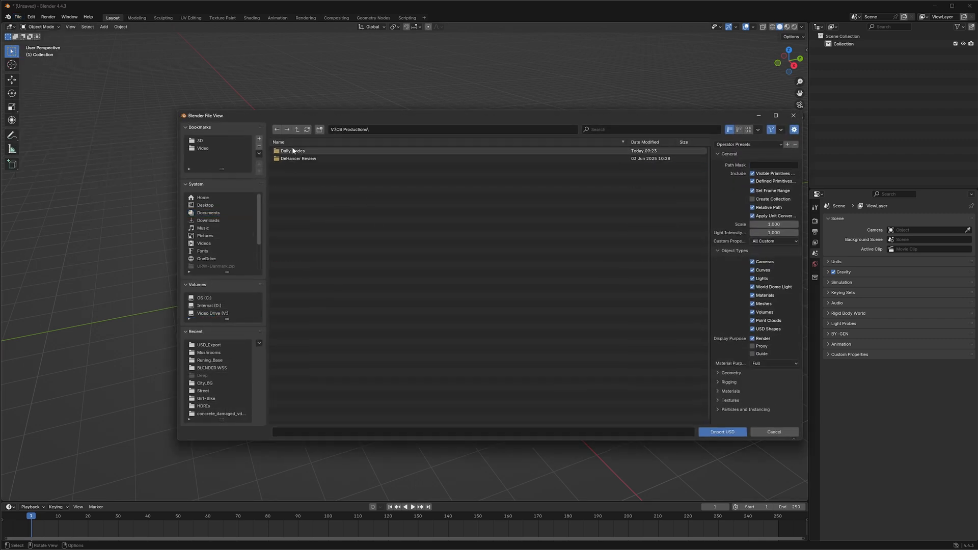
double_click(292, 150)
double_click(300, 211)
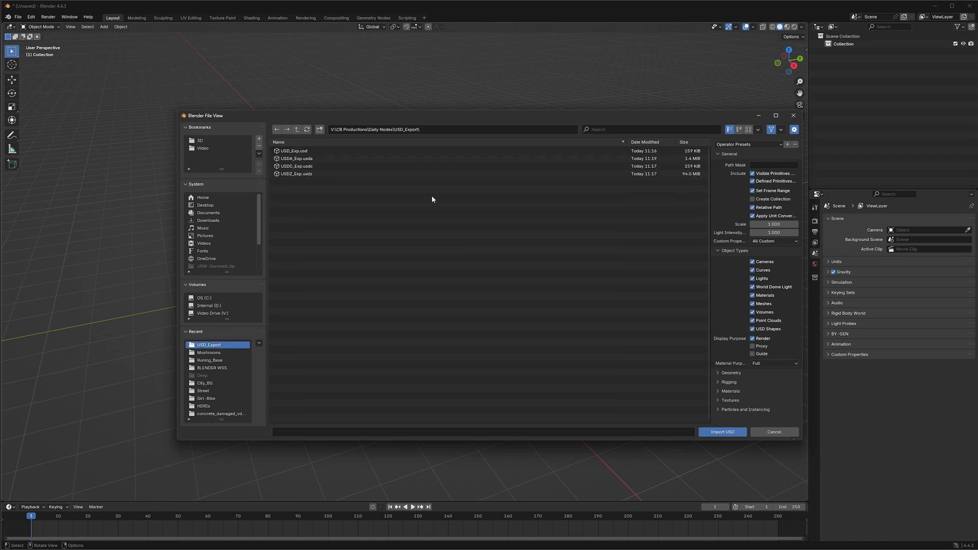
click(295, 158)
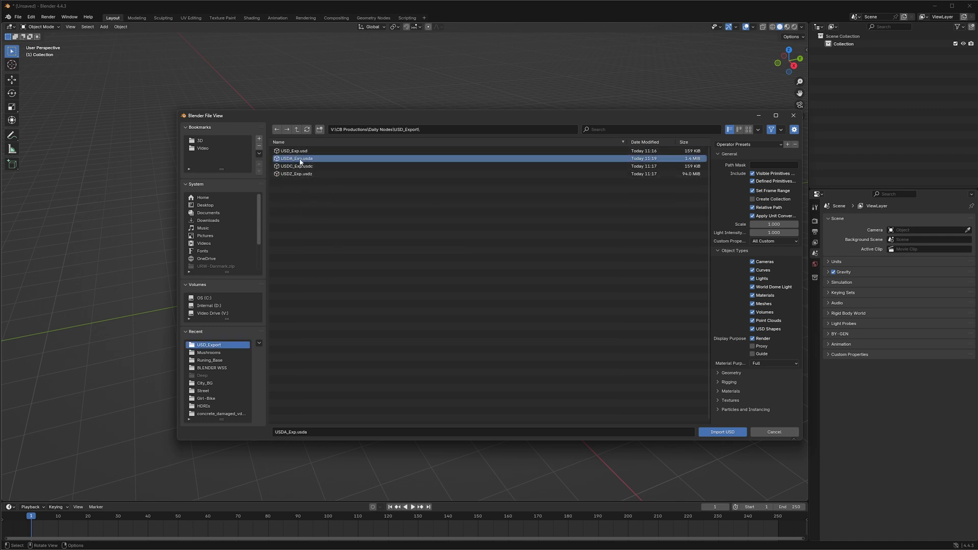
double_click(298, 159)
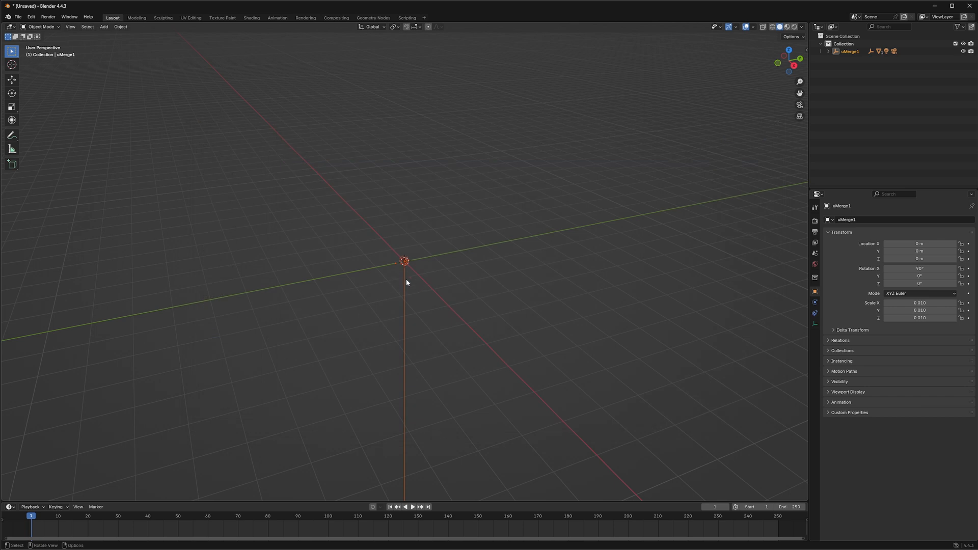
Look over the imported scene's size and delete the whole uMerge1 hierarchy
scroll(412, 272, up, 8)
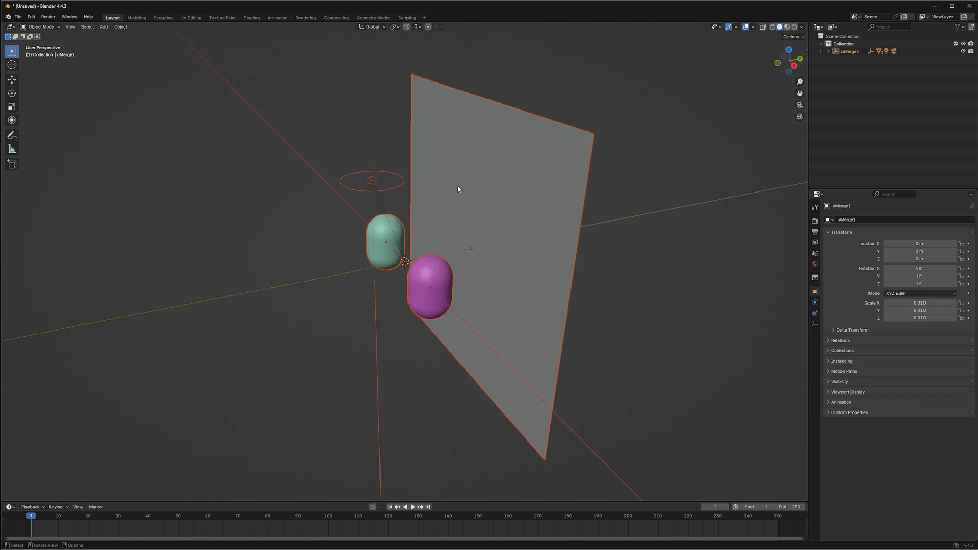
scroll(424, 337, down, 8)
scroll(425, 340, down, 6)
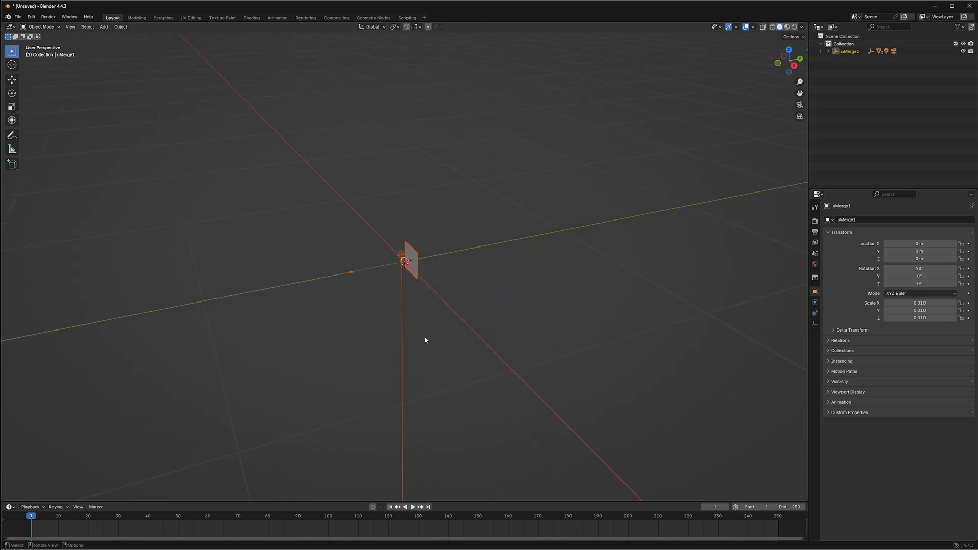
key(Delete)
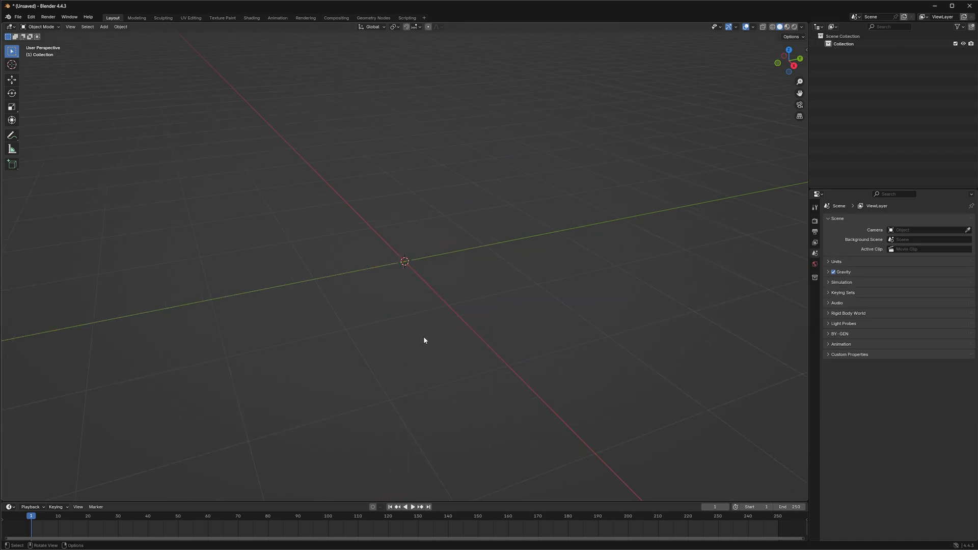
Start another Universal Scene Description import, select USDA_Exp.usda and widen the area with the import options
click(18, 16)
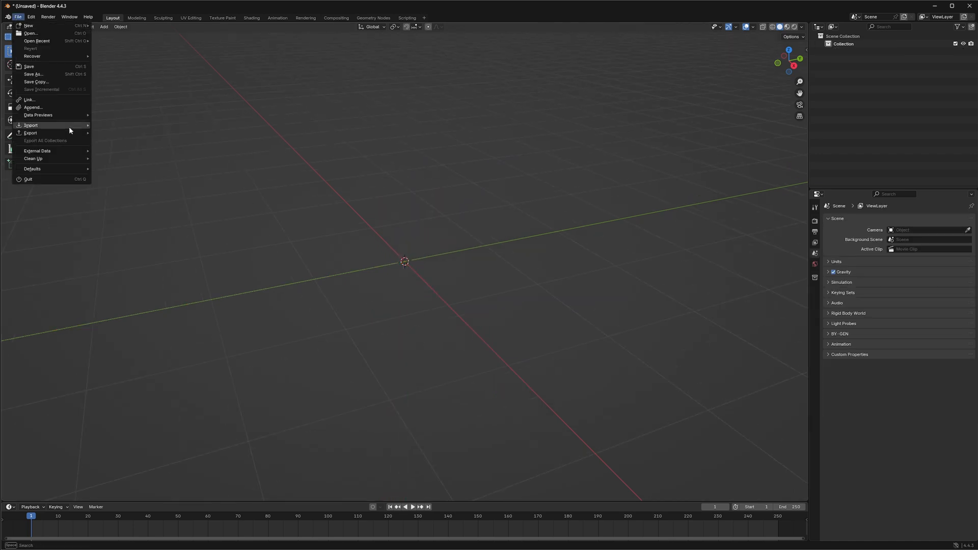
mouse_move(53, 130)
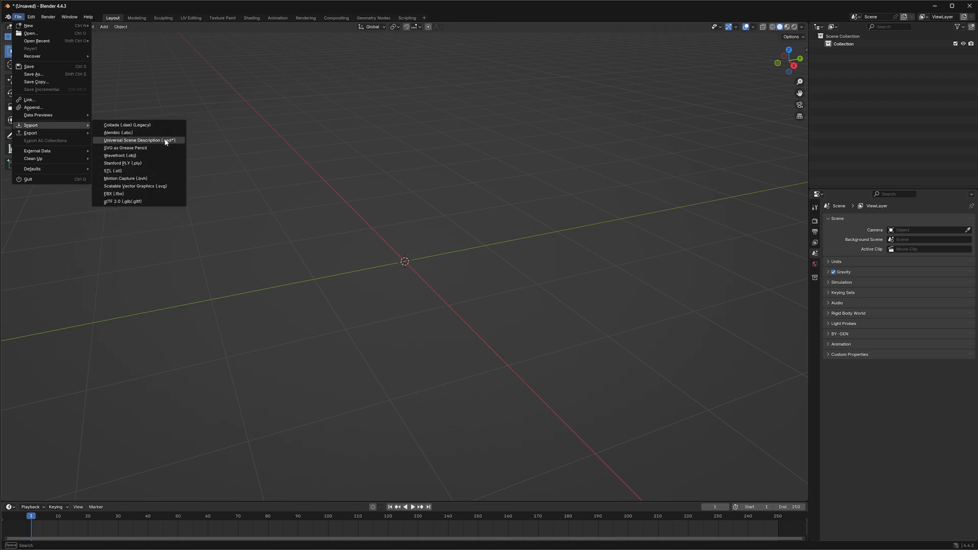
click(139, 140)
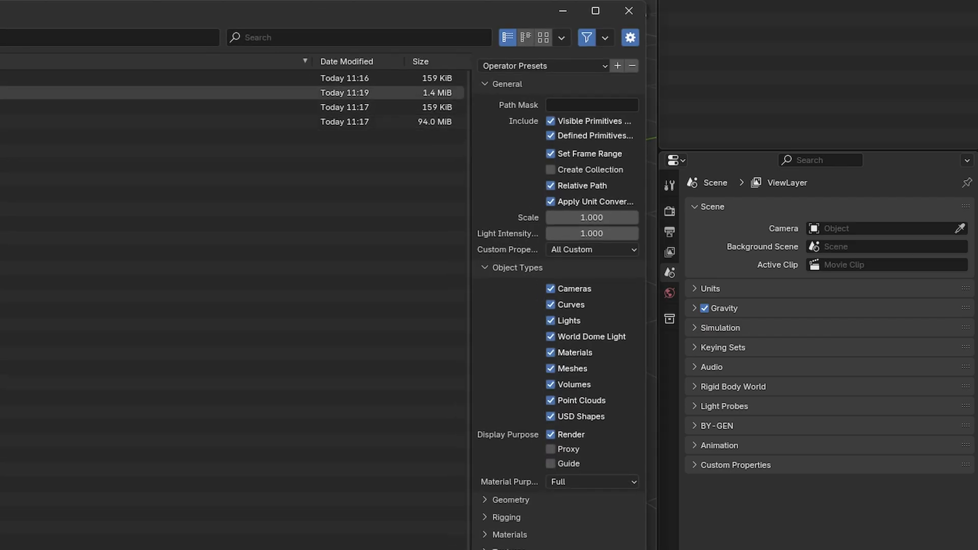
click(158, 93)
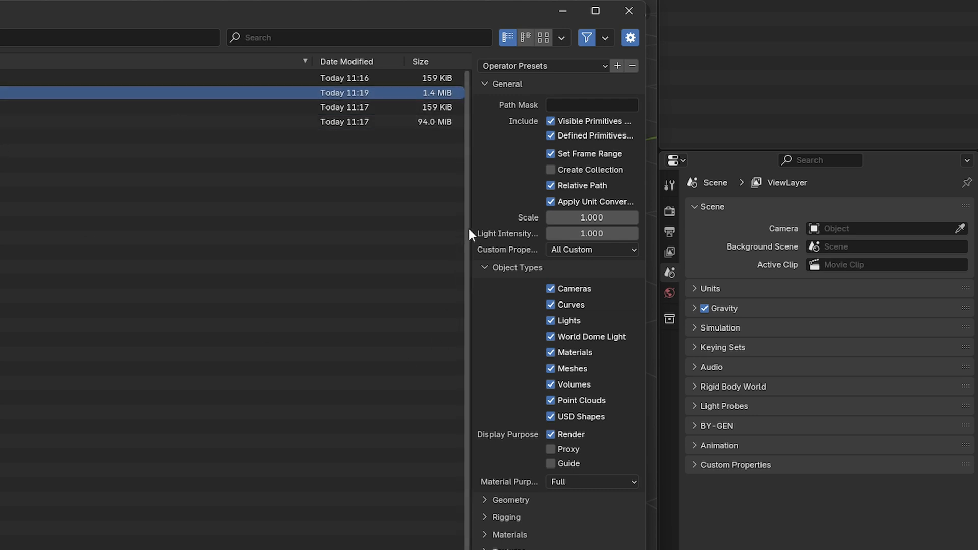
drag(472, 225, 183, 225)
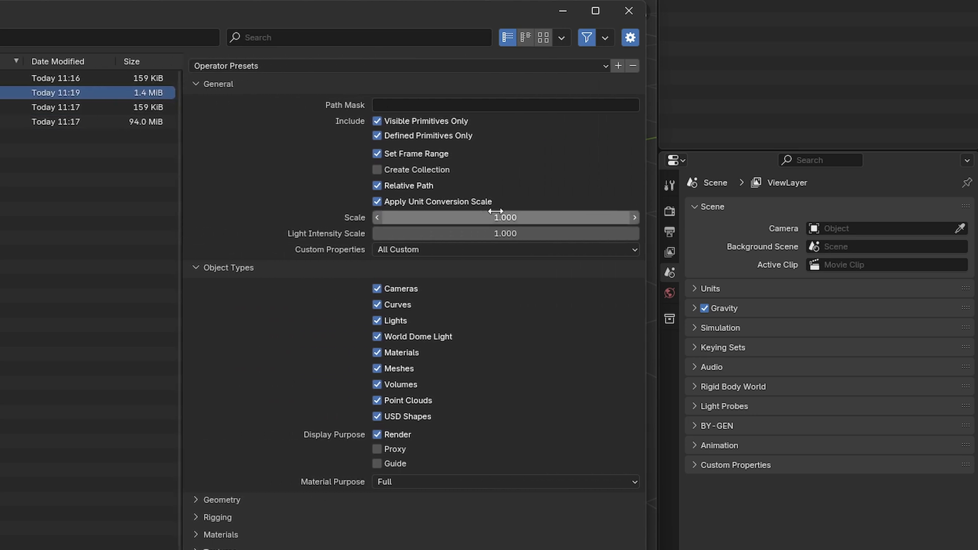
Set the import Scale to 10 and the Light Intensity Scale to 0.1, and import the file
click(527, 219)
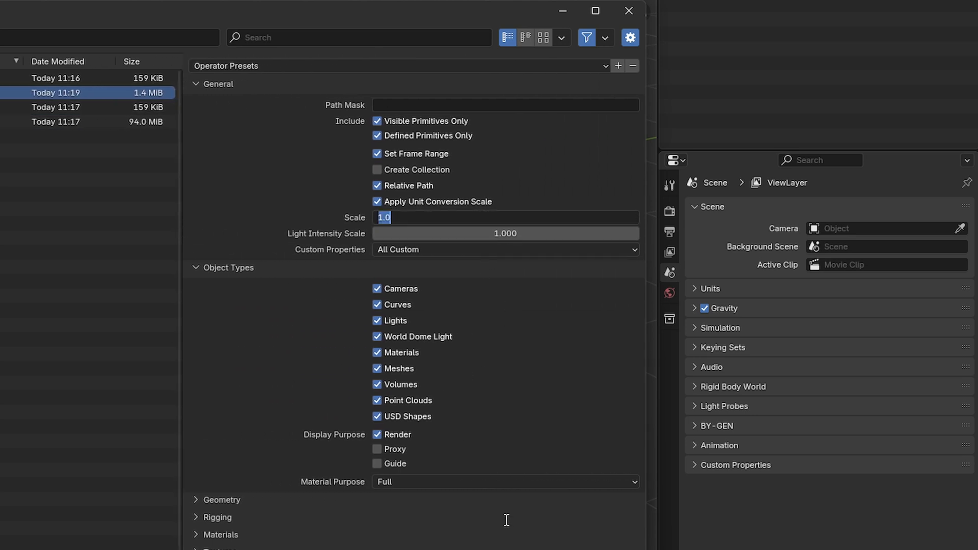
text(10)
key(Return)
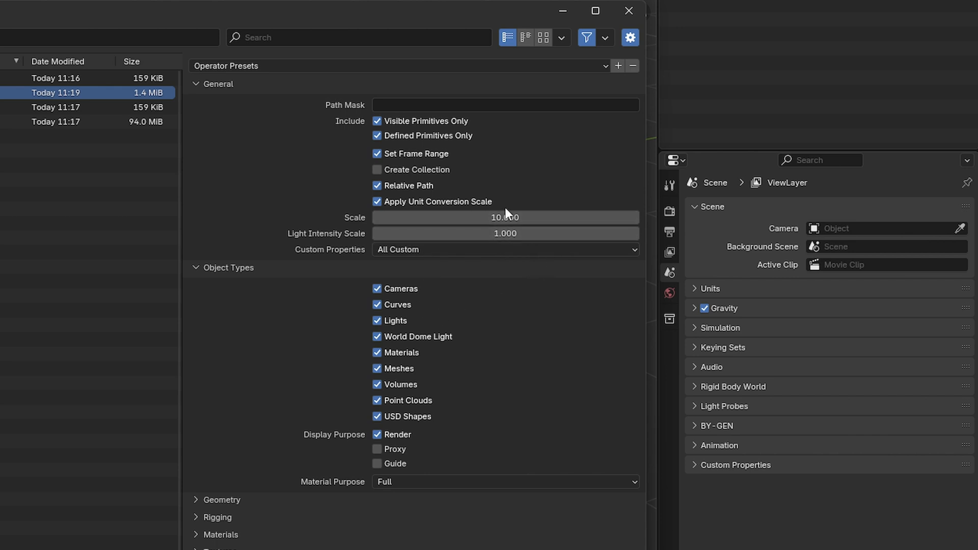
click(505, 234)
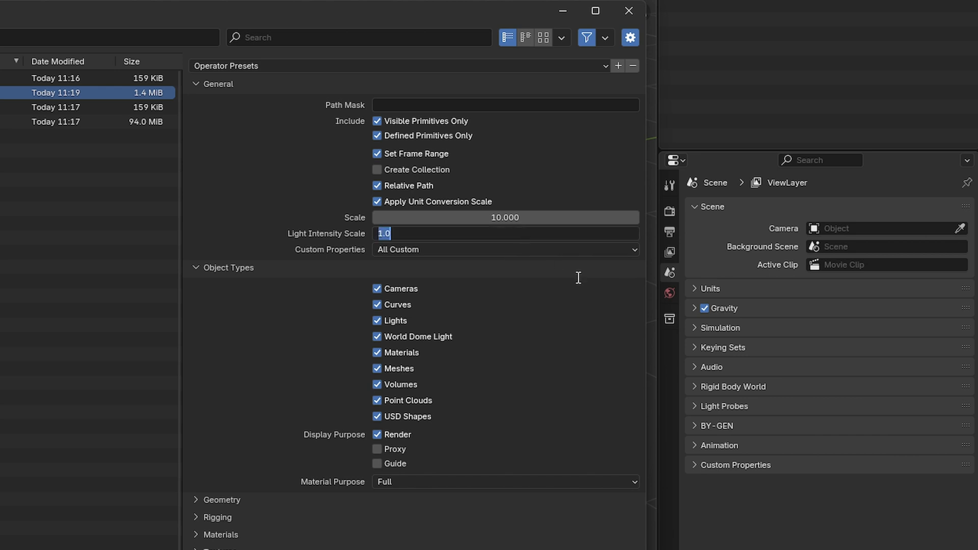
text(.1)
key(Return)
click(697, 416)
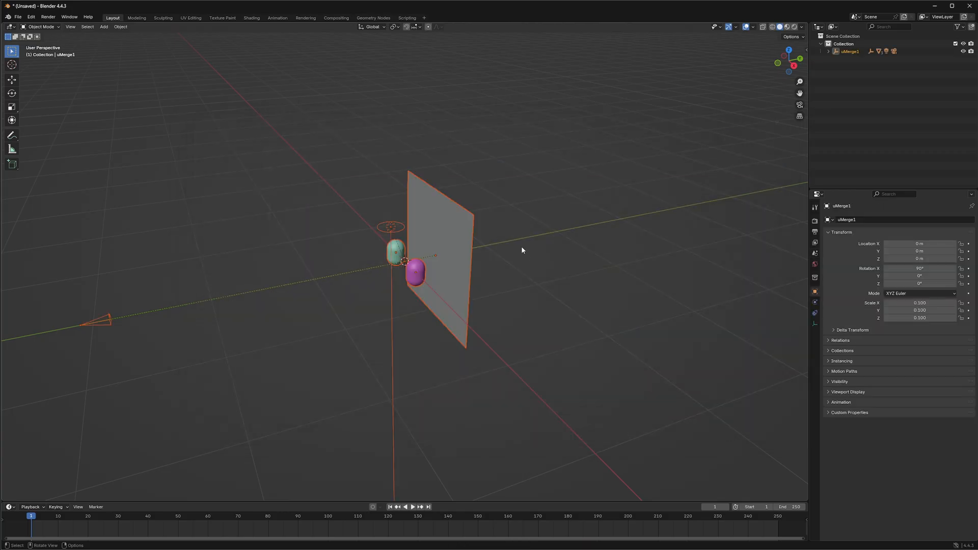
Set the scene's render engine to Cycles with GPU Compute as the device
middle_drag(370, 265, 404, 339)
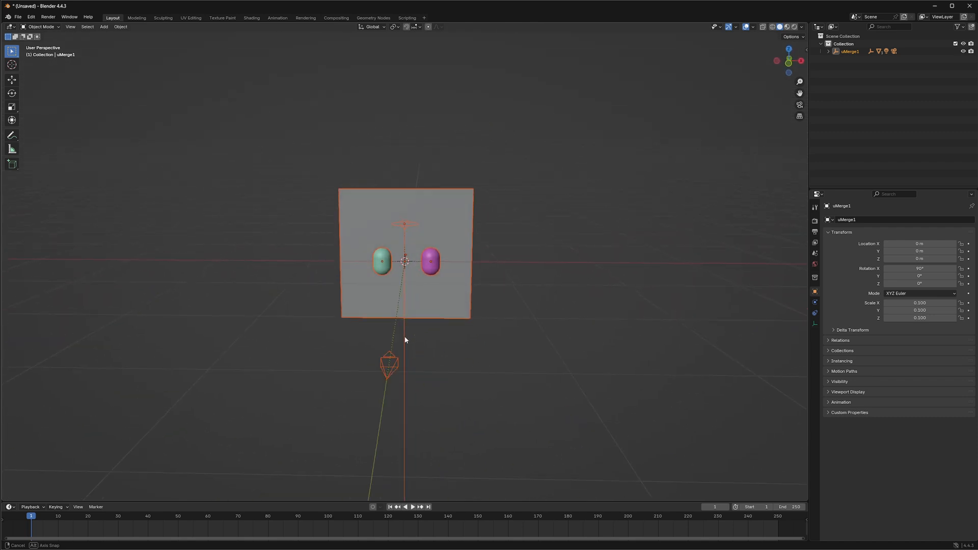
click(815, 208)
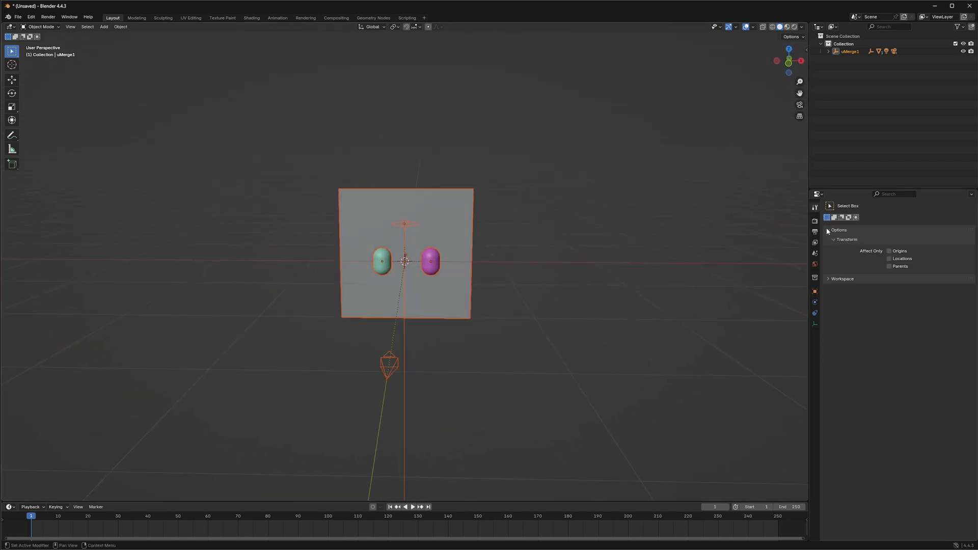
click(814, 221)
click(915, 220)
click(913, 244)
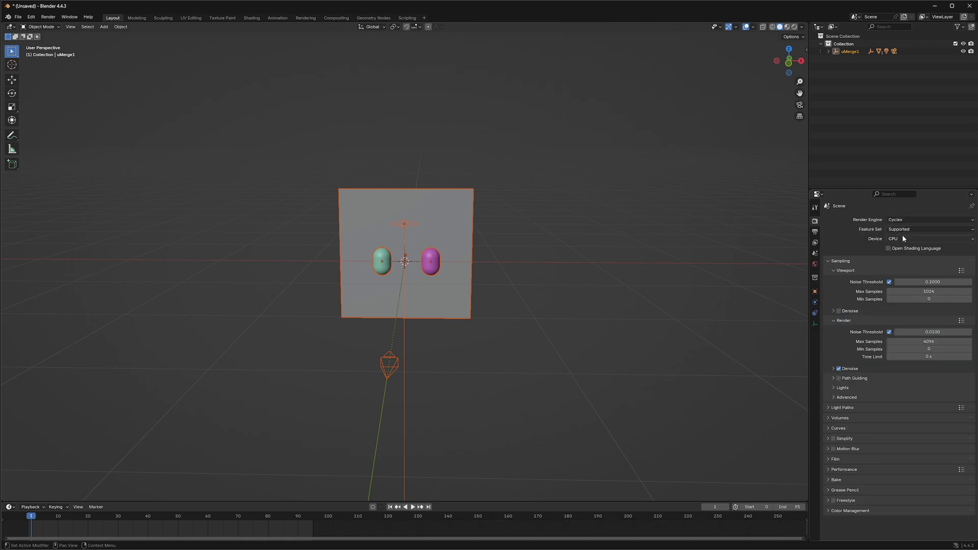
click(902, 237)
click(908, 256)
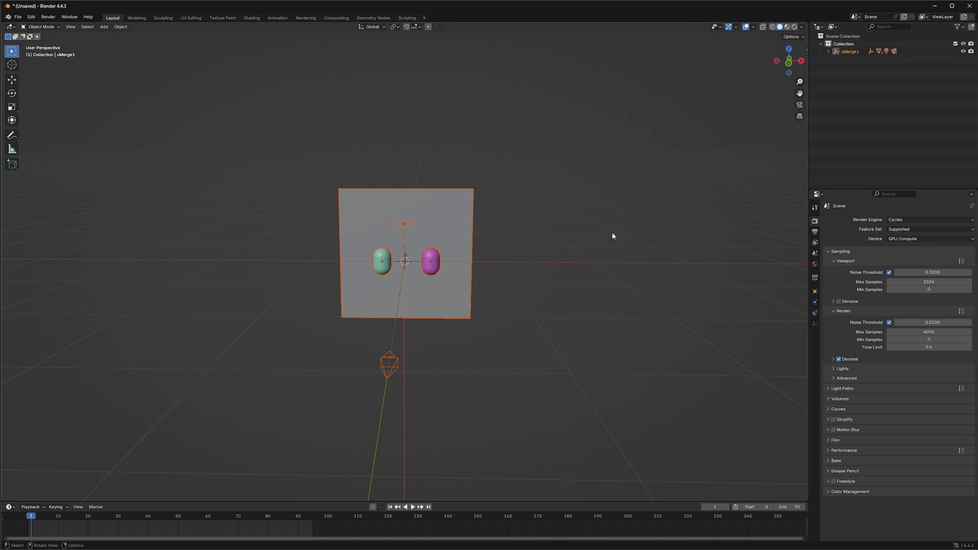
Show the scene with rendered shading through its camera and compare it with the uRenderer1 view in DaVinci Resolve, returning to Blender
click(794, 27)
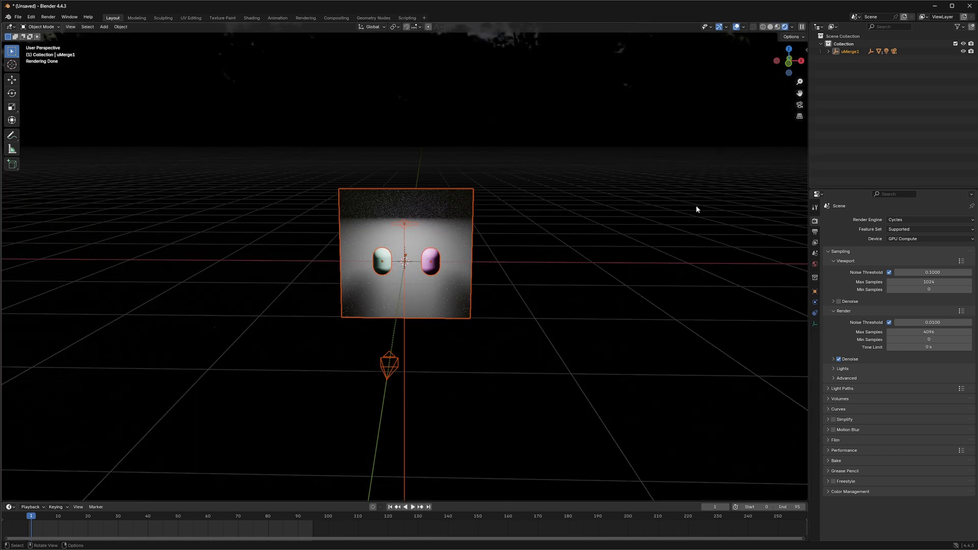
key(KP_0)
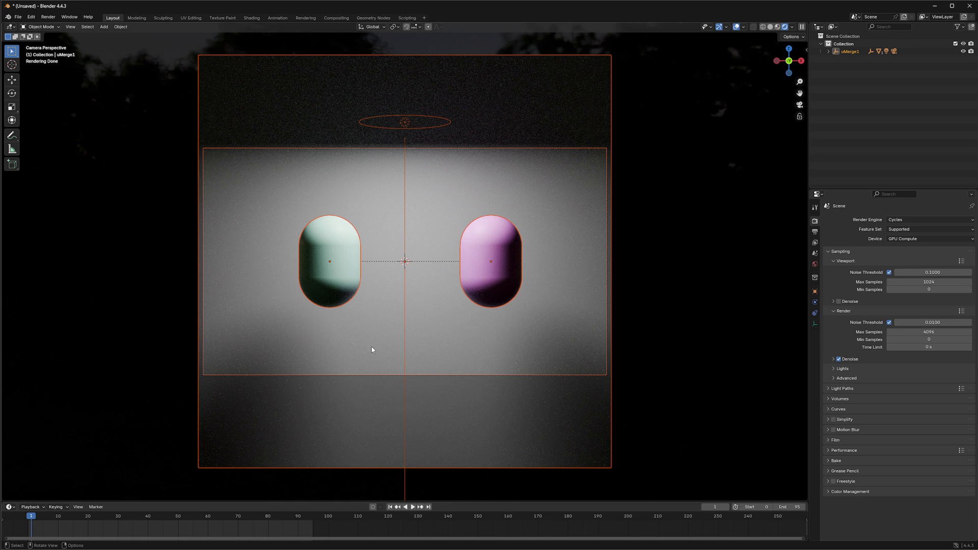
click(333, 543)
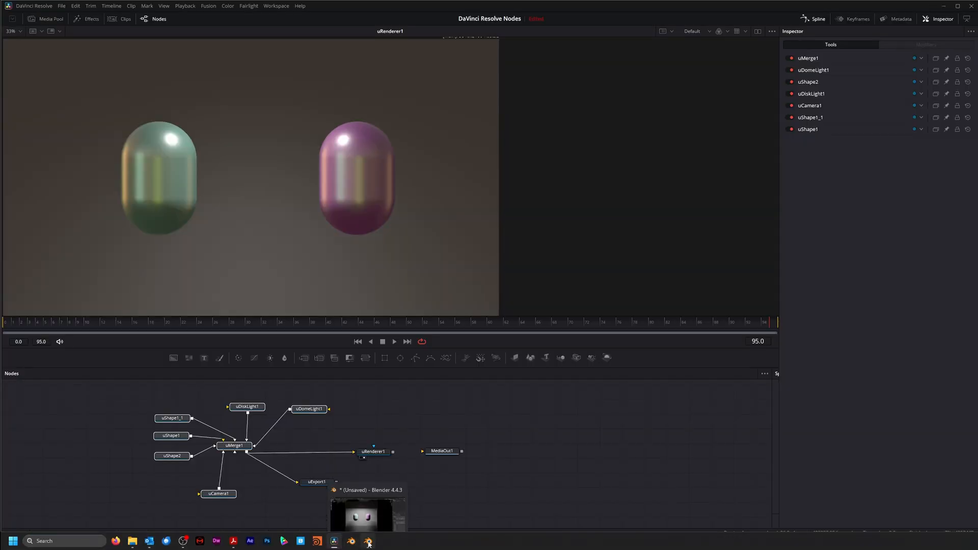
click(369, 544)
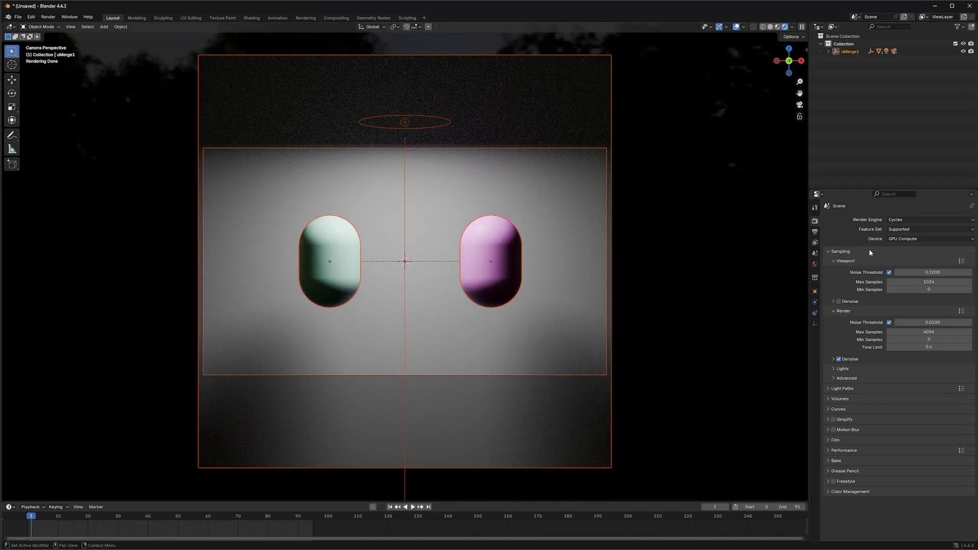
Render a still image from the scene camera, inspect it and close the render window
click(48, 17)
click(65, 26)
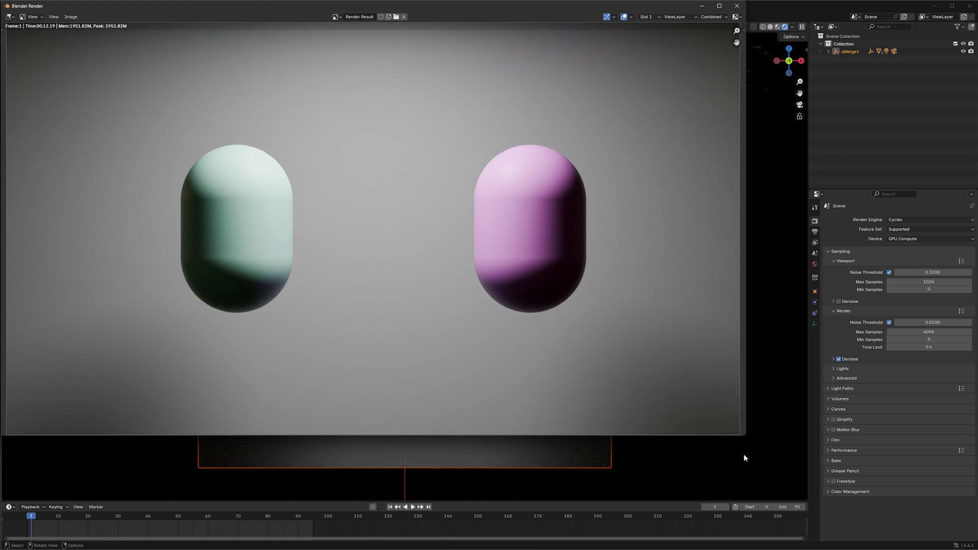
click(736, 6)
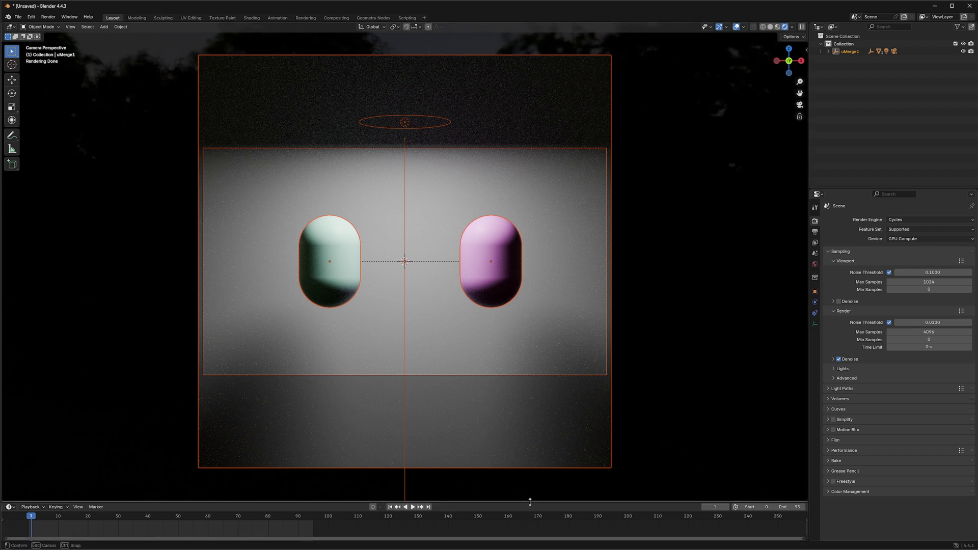
Enlarge the timeline area, turn it into a Shader Editor and display the World shader nodes
drag(528, 502, 530, 367)
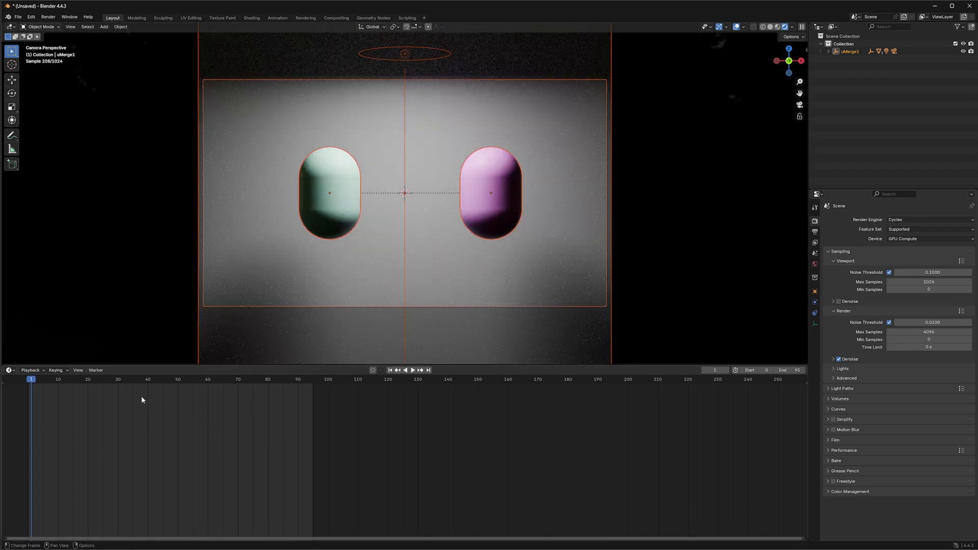
click(11, 371)
click(86, 461)
click(10, 370)
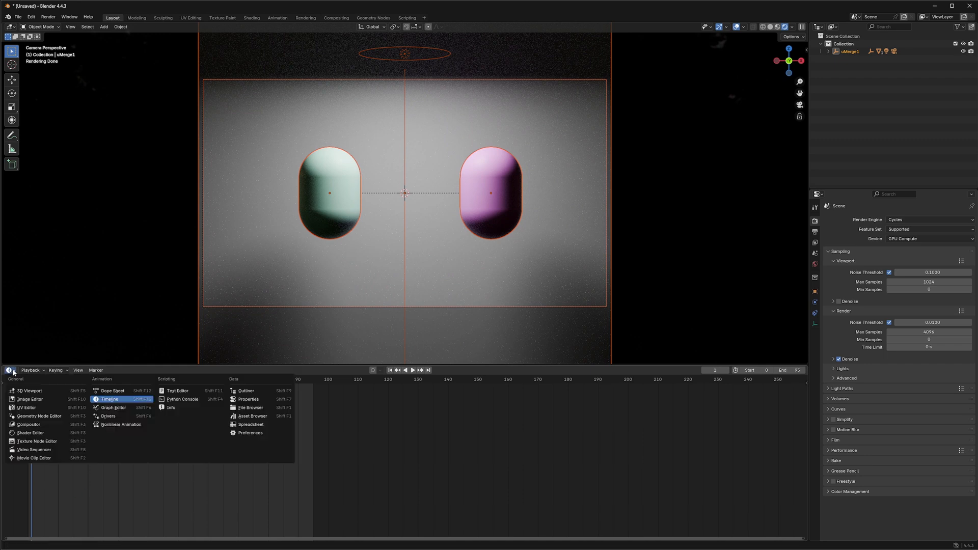
click(34, 433)
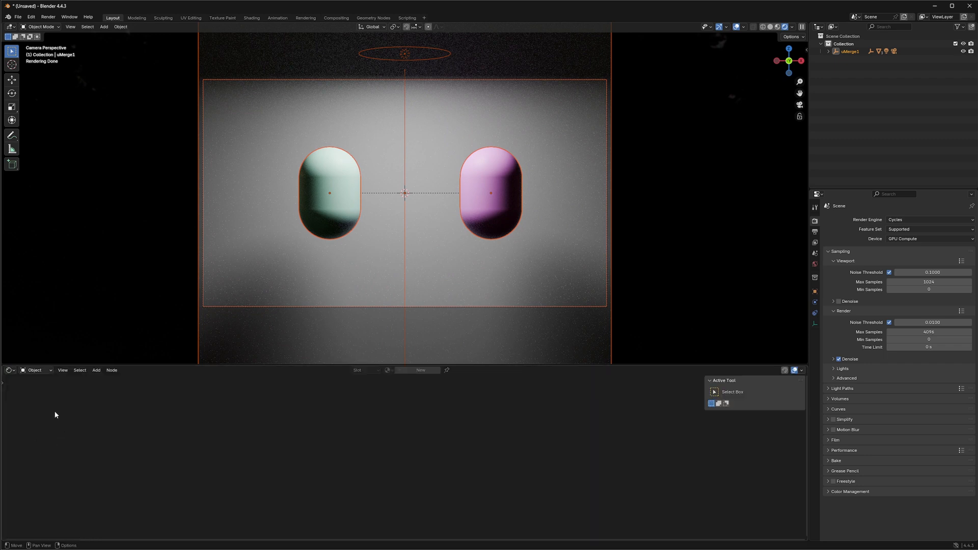
click(36, 371)
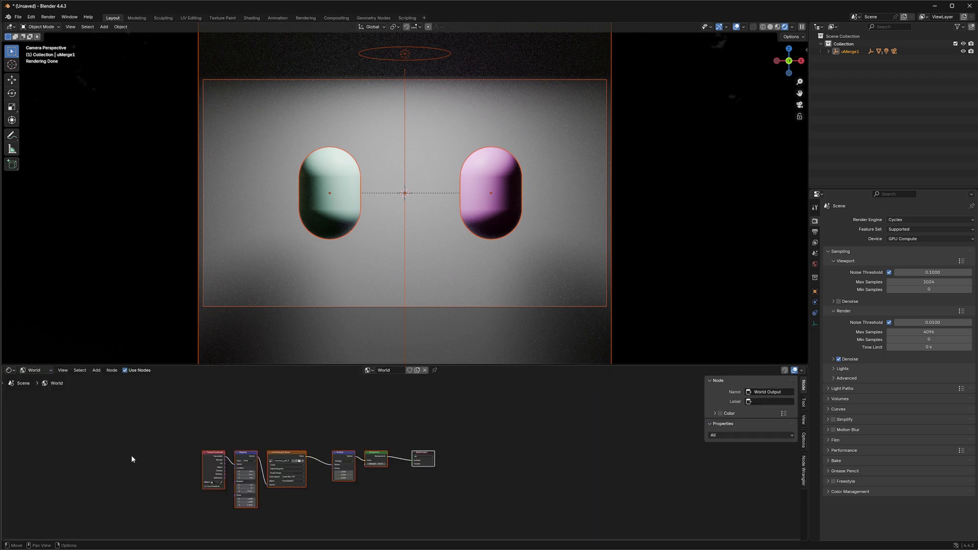
Set the Strength of the World's Background node to 1
middle_drag(132, 457, 138, 433)
drag(246, 470, 254, 469)
scroll(301, 487, up, 1)
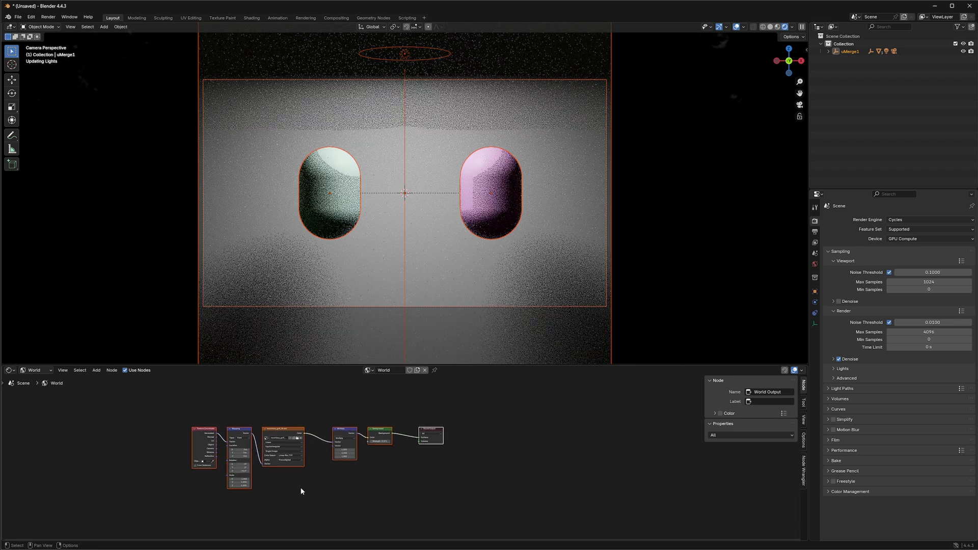
scroll(300, 491, up, 5)
middle_drag(301, 490, 372, 512)
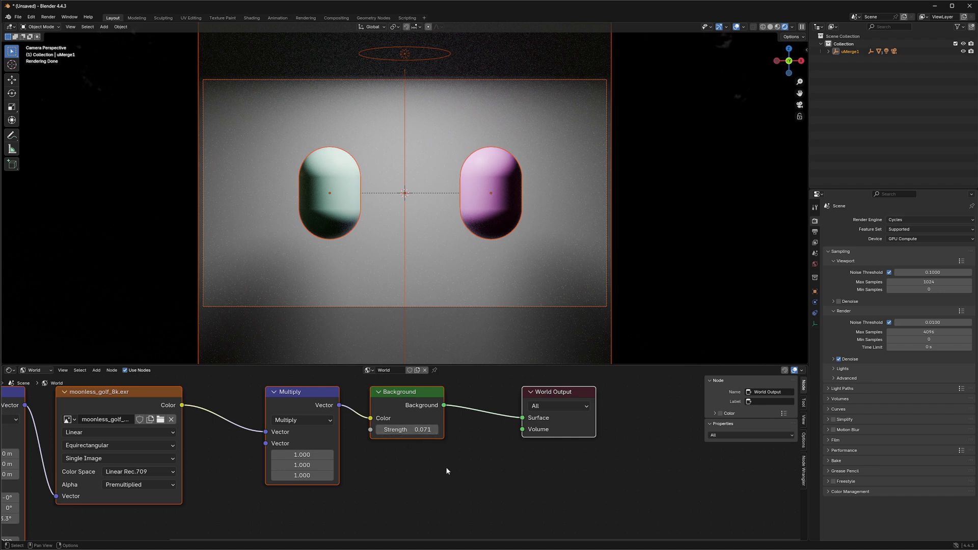
drag(445, 467, 364, 384)
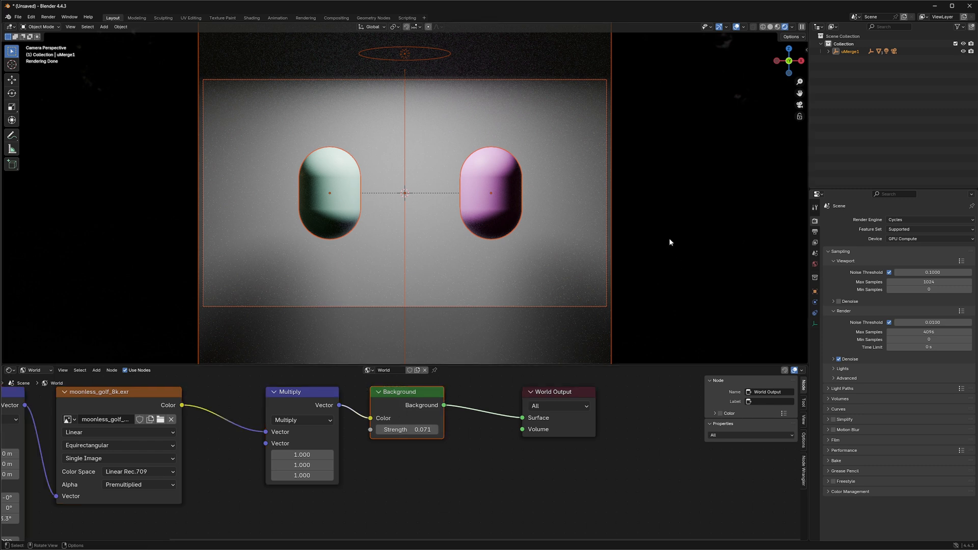
click(425, 430)
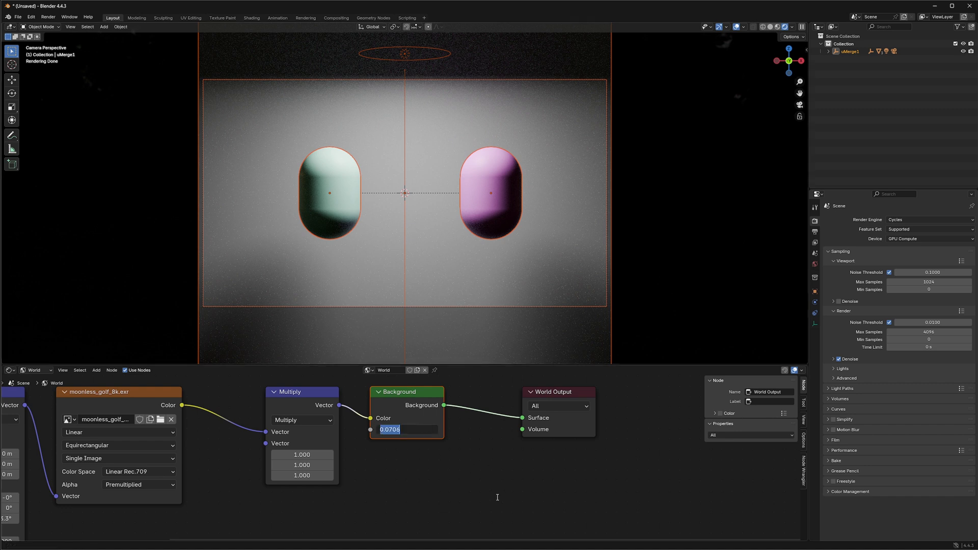
text(1)
key(Return)
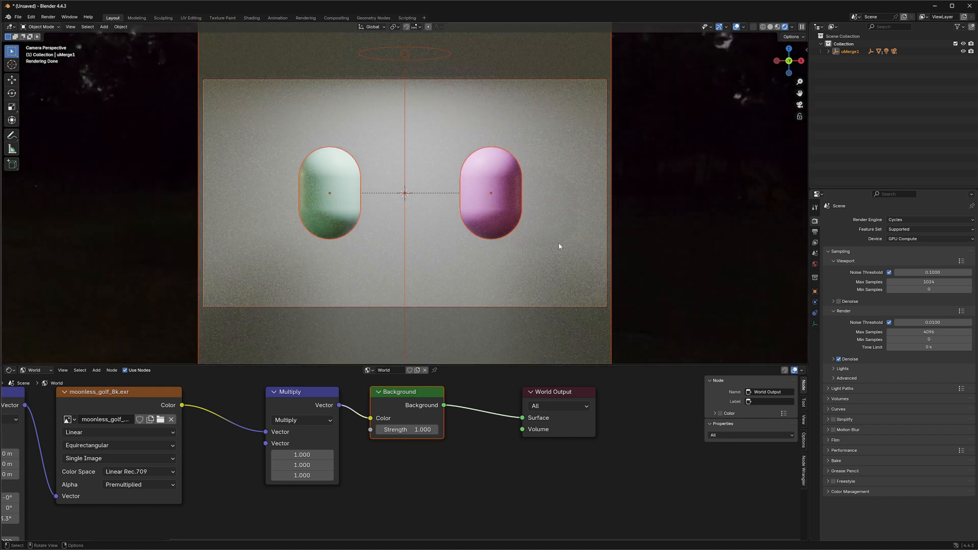
Give the 3D viewport more height and enable denoising for viewport sampling
drag(687, 364, 703, 419)
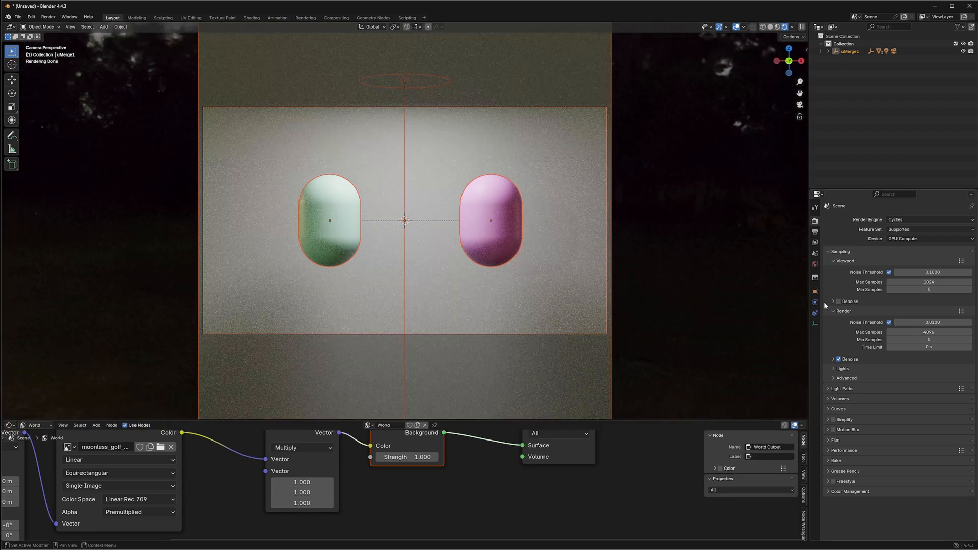
click(840, 302)
Check the Mapping node's rotation and switch to DaVinci Resolve to inspect the settings of uDomeLight1
middle_drag(227, 511, 574, 489)
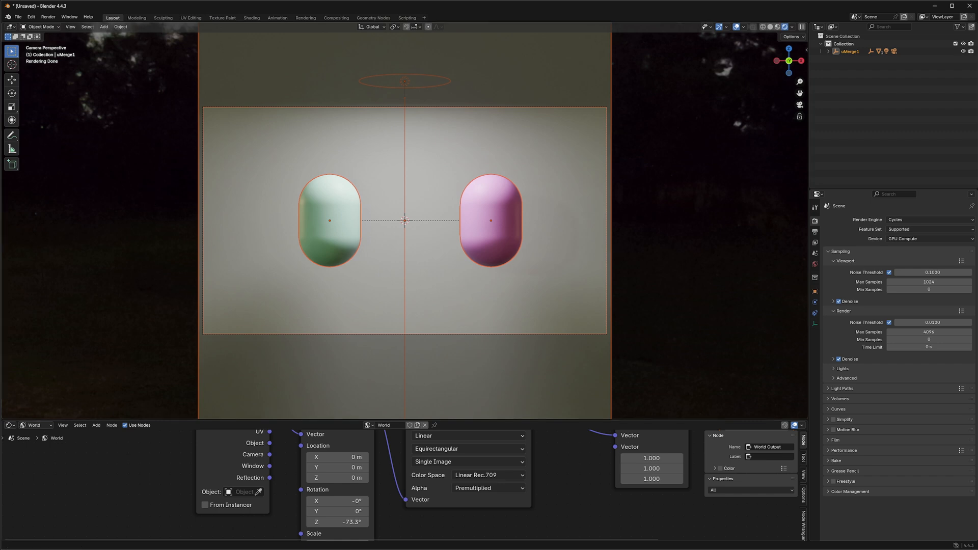
mouse_move(340, 542)
click(295, 498)
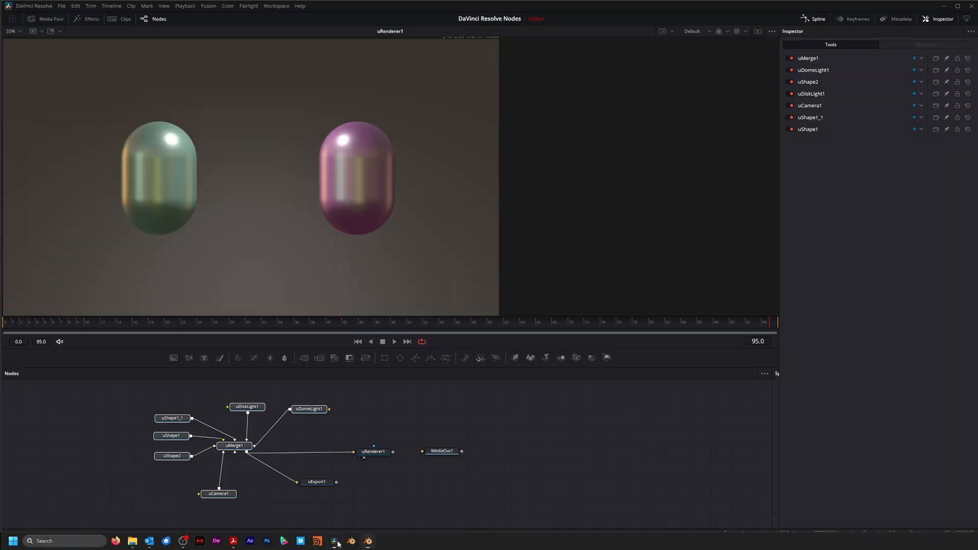
click(310, 410)
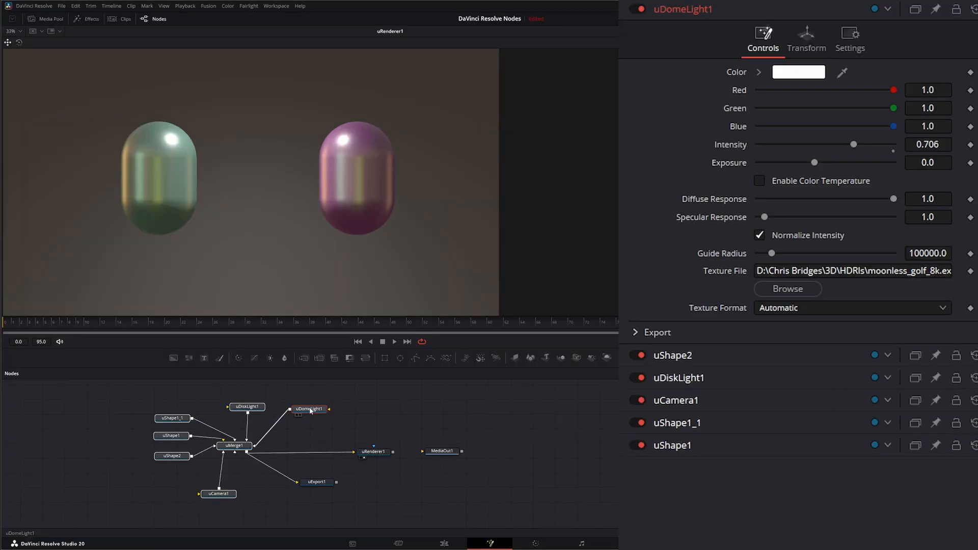
Set uDomeLight1's Y rotation to -336.4 and switch back to Blender
click(799, 48)
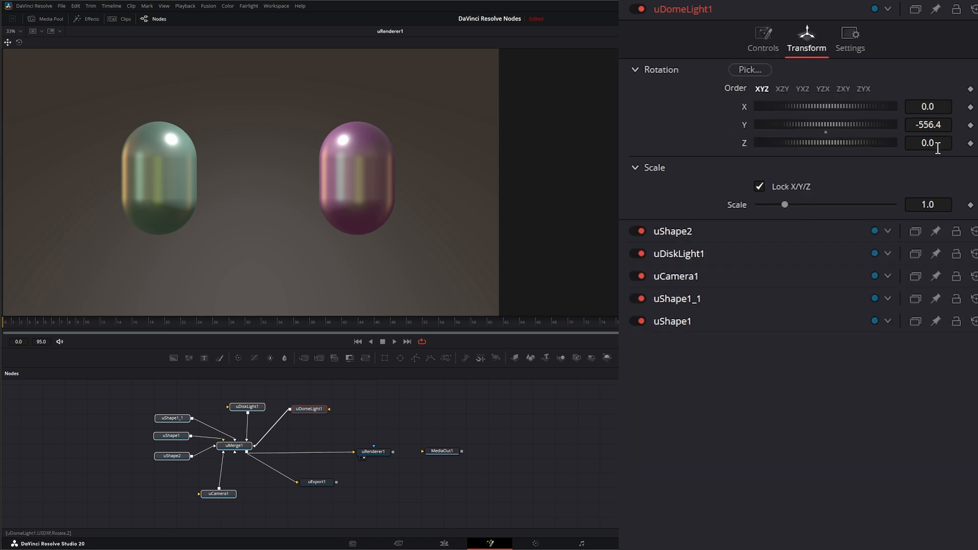
drag(814, 129, 900, 146)
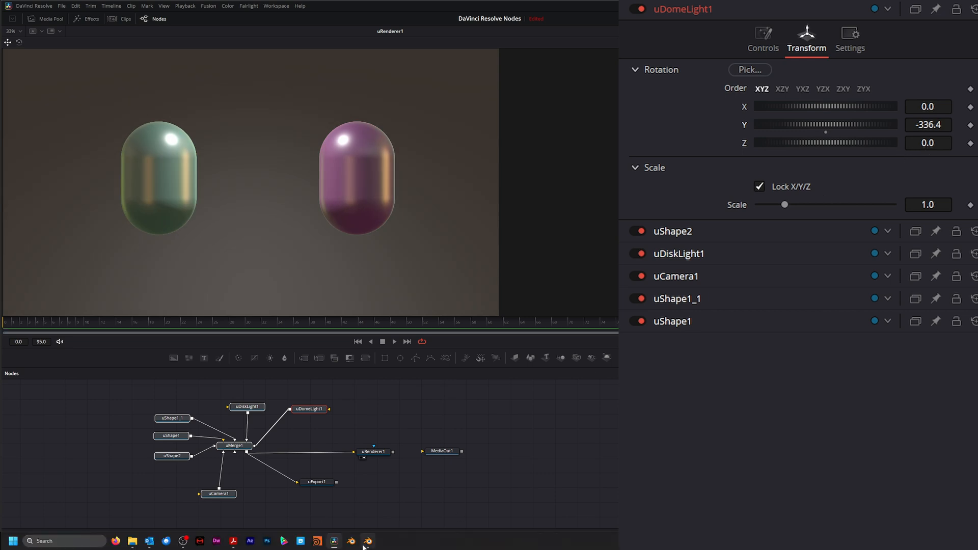
click(367, 541)
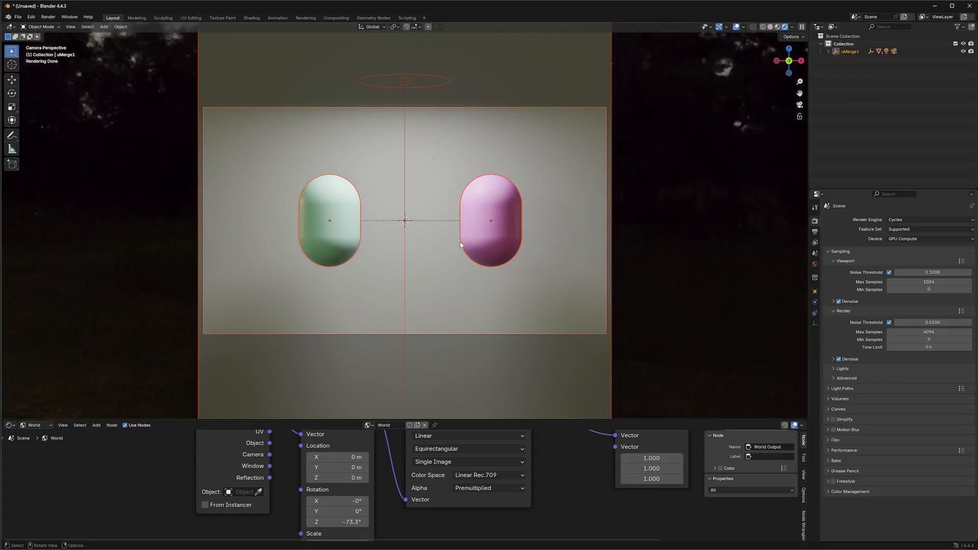
Set the pink capsule's material to a Roughness of 0.106 and a light blue Base Color
click(499, 205)
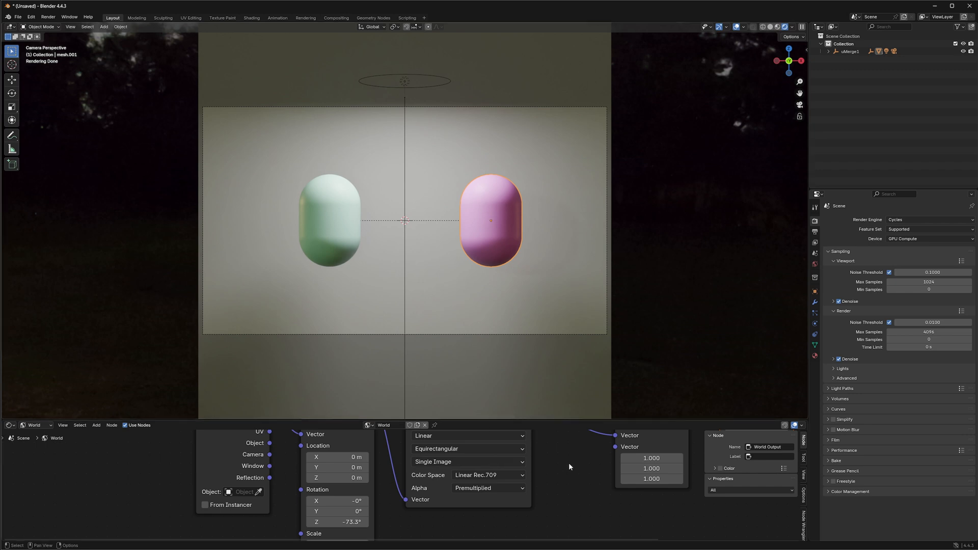
click(34, 424)
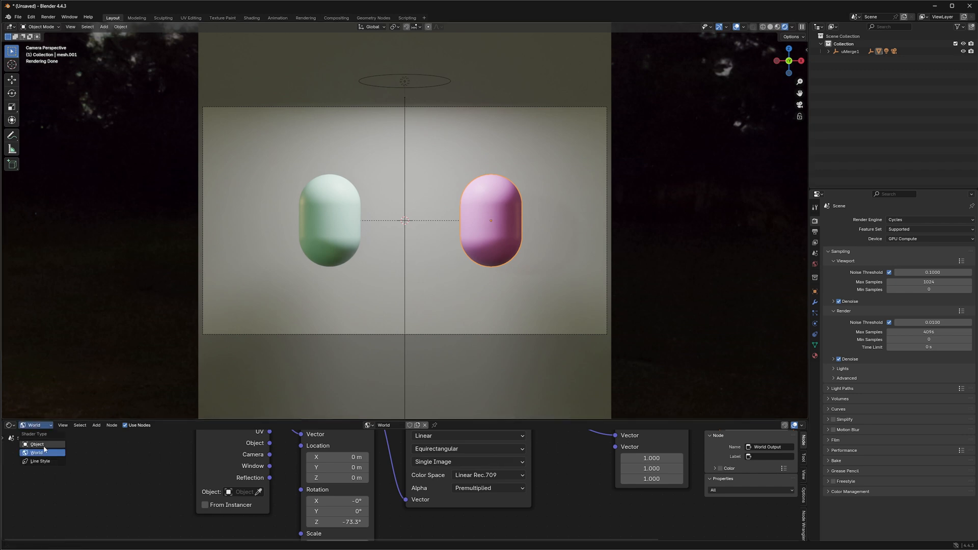
click(31, 438)
key(Home)
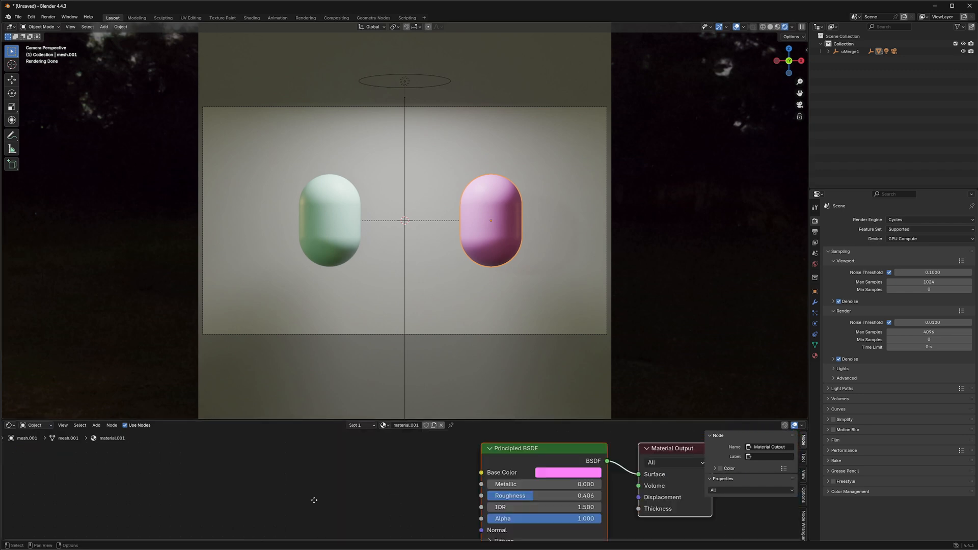
middle_drag(312, 489, 297, 477)
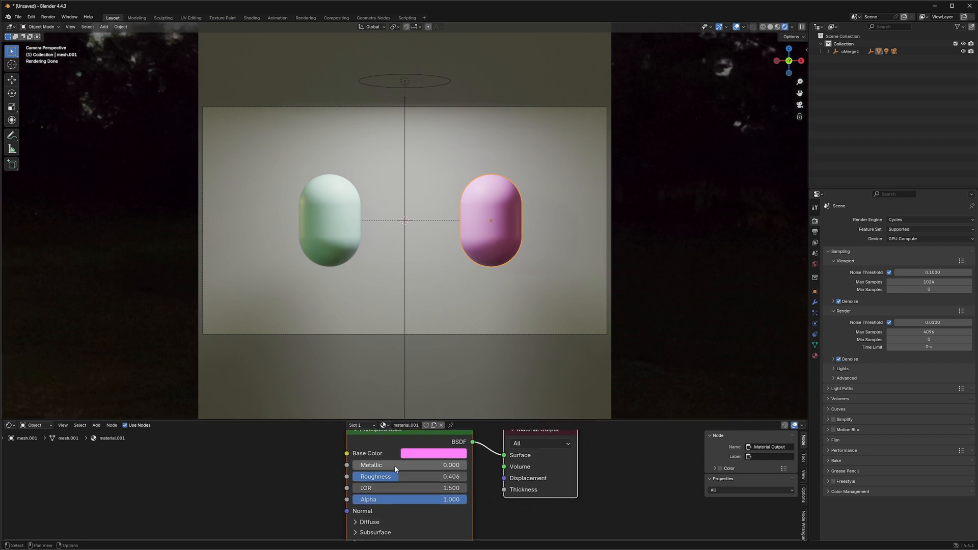
drag(397, 475, 365, 476)
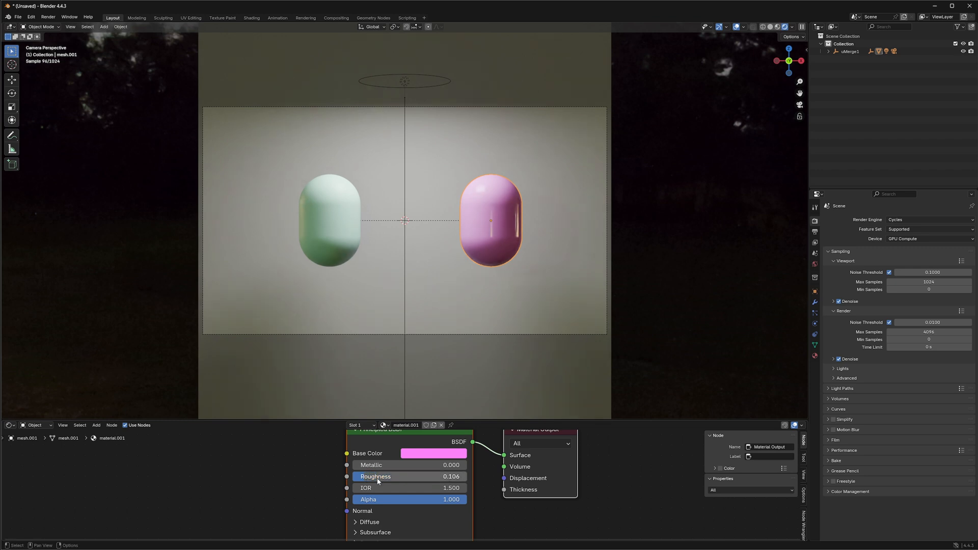
click(427, 457)
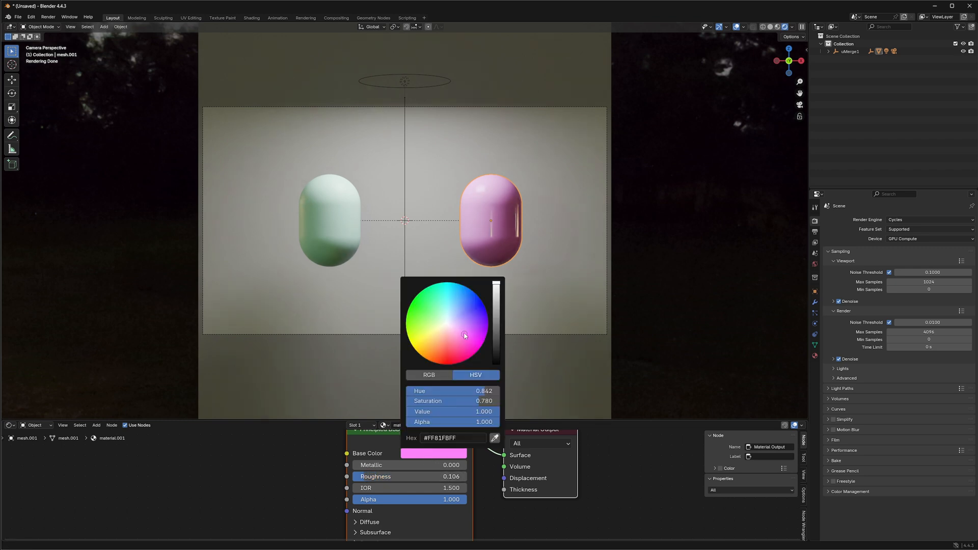
drag(464, 335, 460, 310)
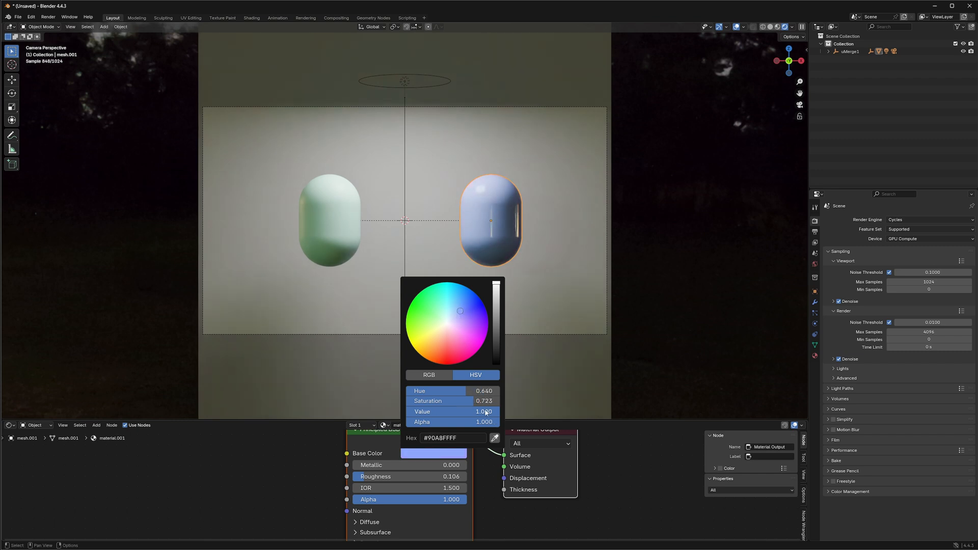
Change the green capsule's Base Color to pink and set its Roughness to 0.110
click(338, 231)
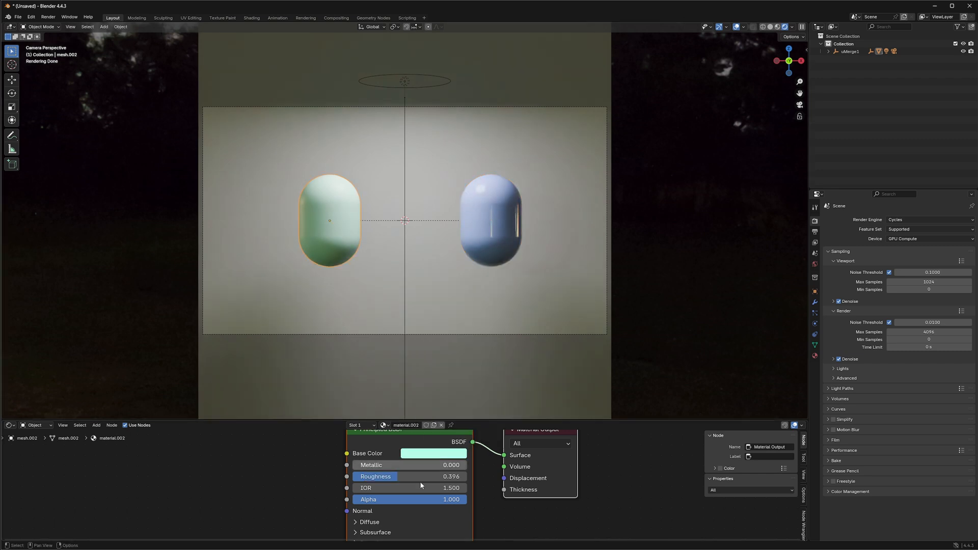
click(420, 457)
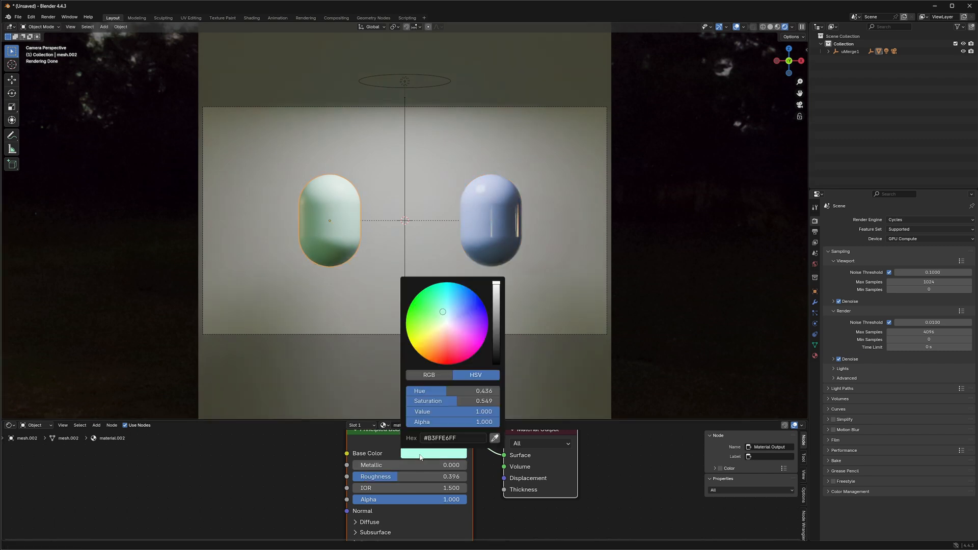
click(453, 341)
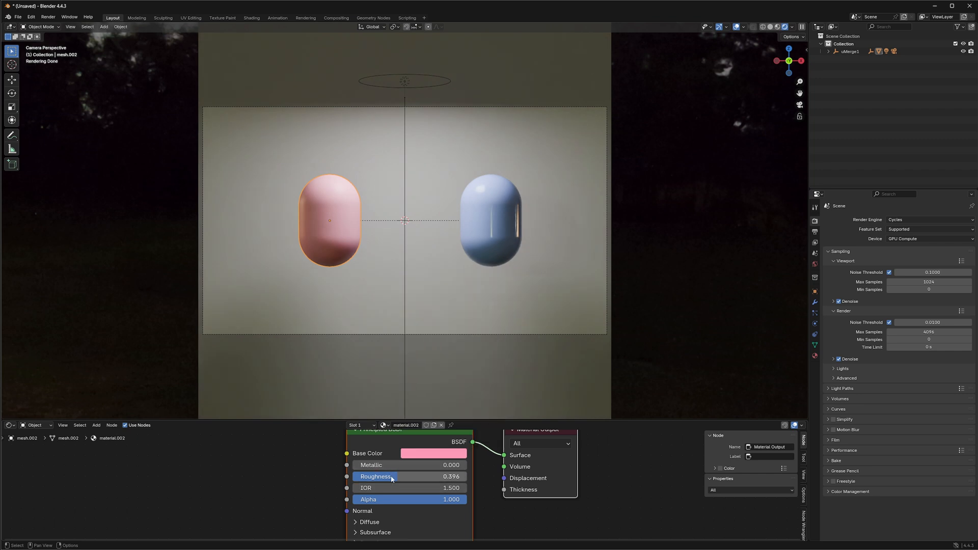
drag(392, 479, 359, 478)
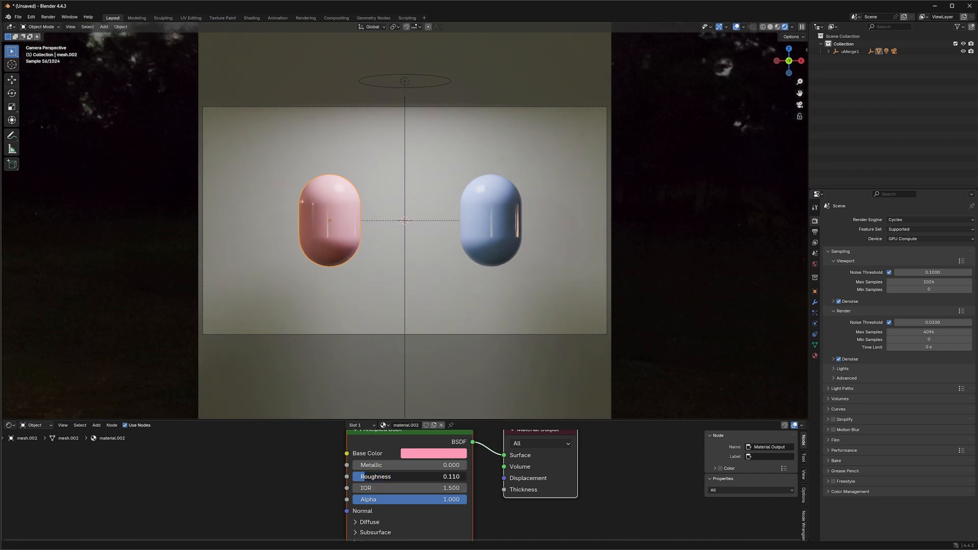
Return to the World shader nodes and set the Mapping node's Z rotation to -159°
click(36, 425)
click(45, 455)
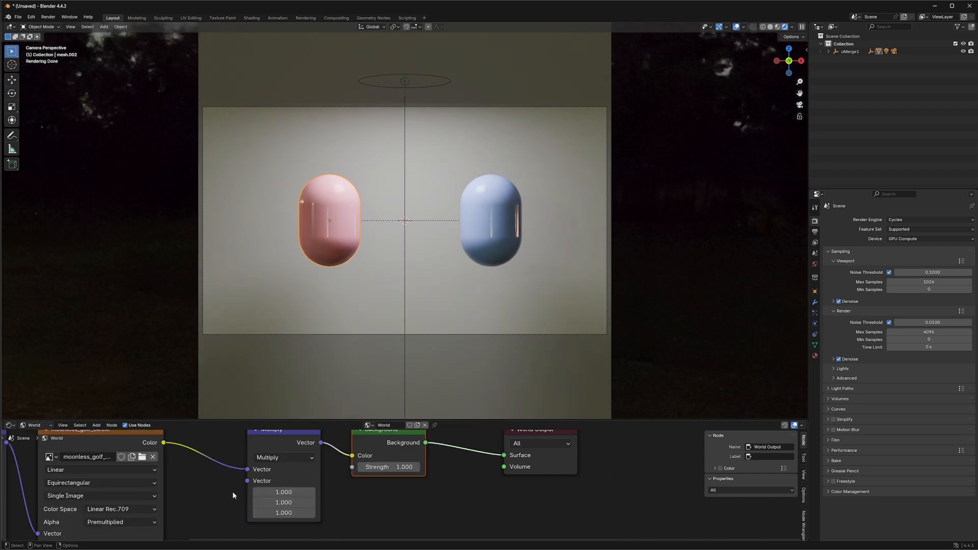
middle_drag(234, 495, 627, 483)
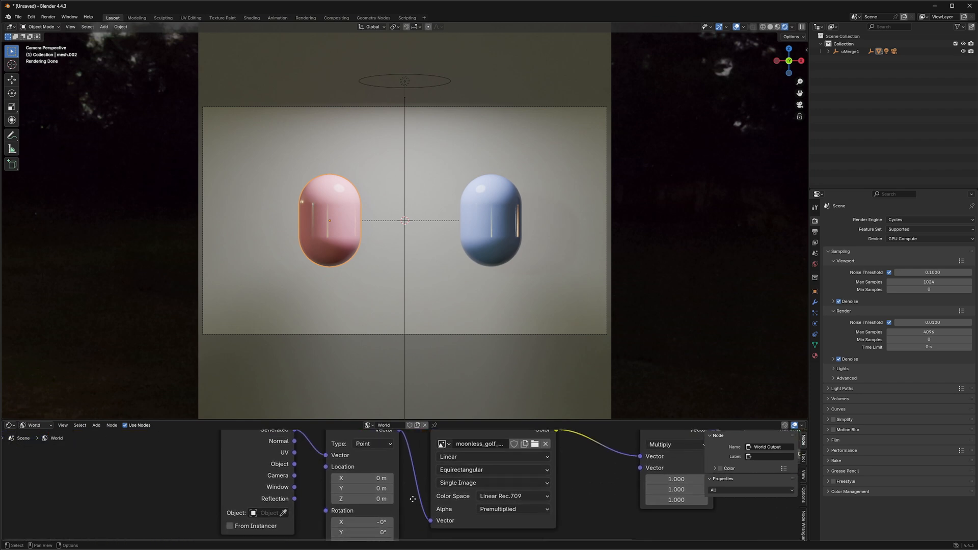
middle_drag(412, 498, 404, 462)
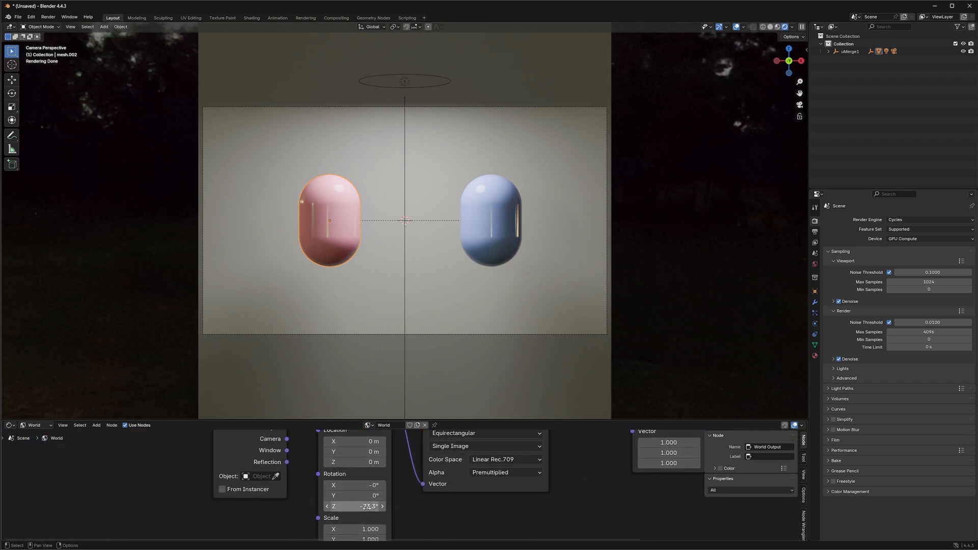
drag(359, 506, 105, 506)
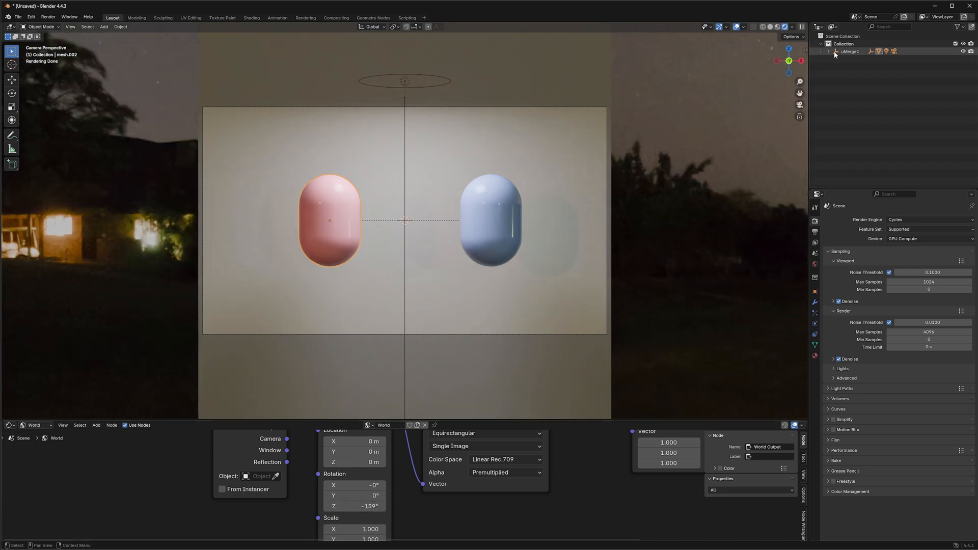
Lower uDiskLight1's power to about 1.15 W and give the 3D viewport more height
click(829, 52)
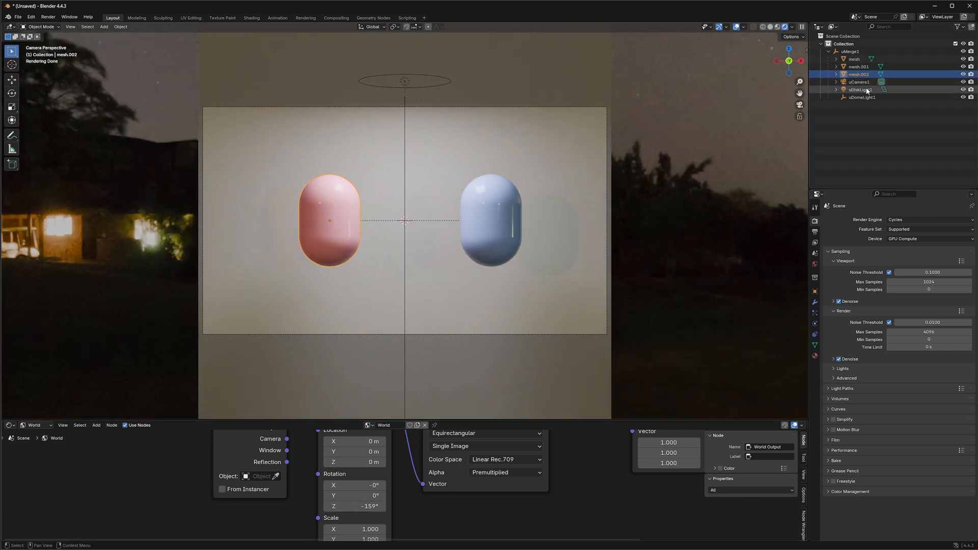
click(830, 90)
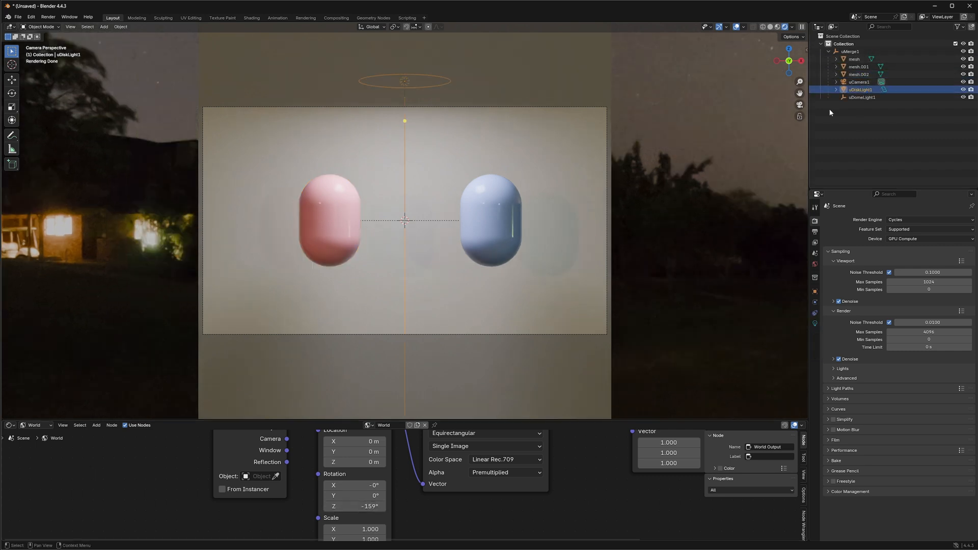
click(815, 324)
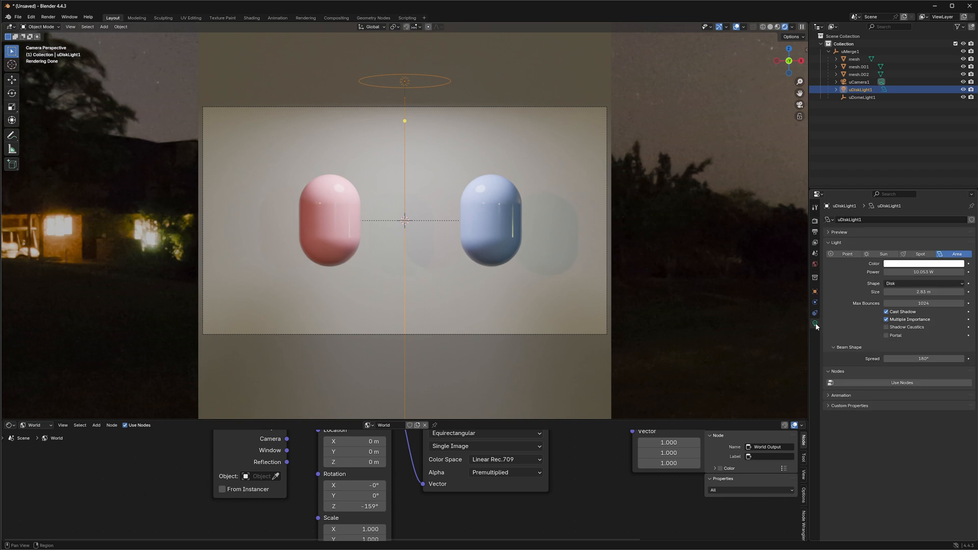
click(944, 273)
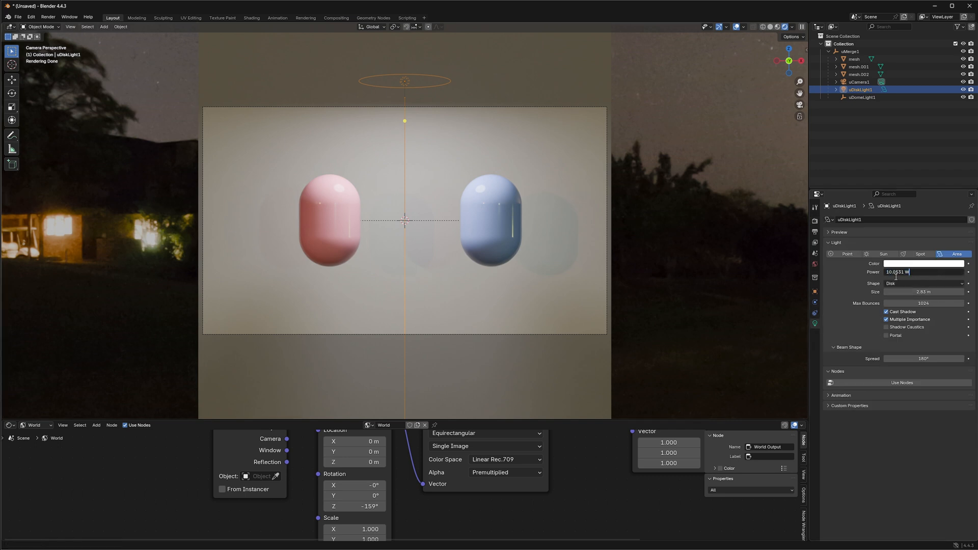
key(Return)
drag(945, 273, 898, 274)
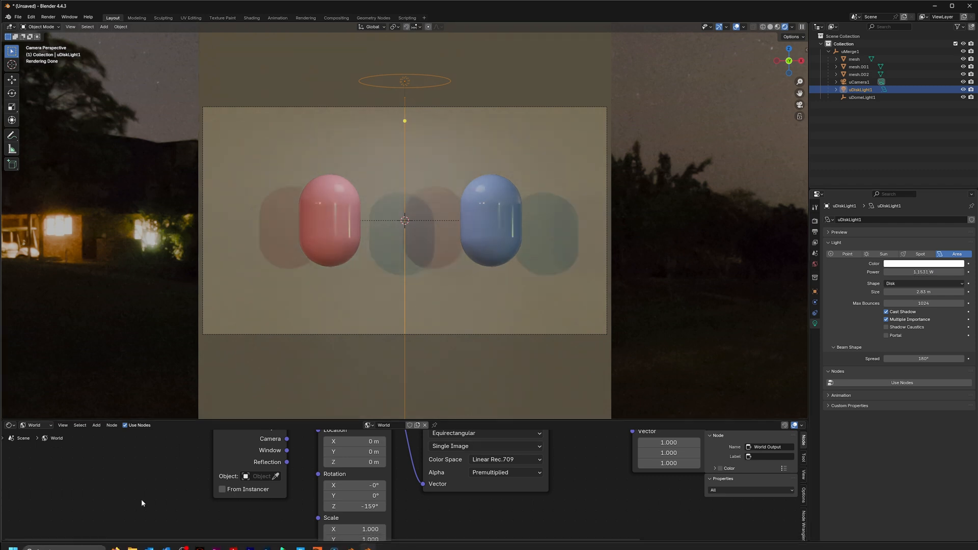
drag(170, 420, 174, 466)
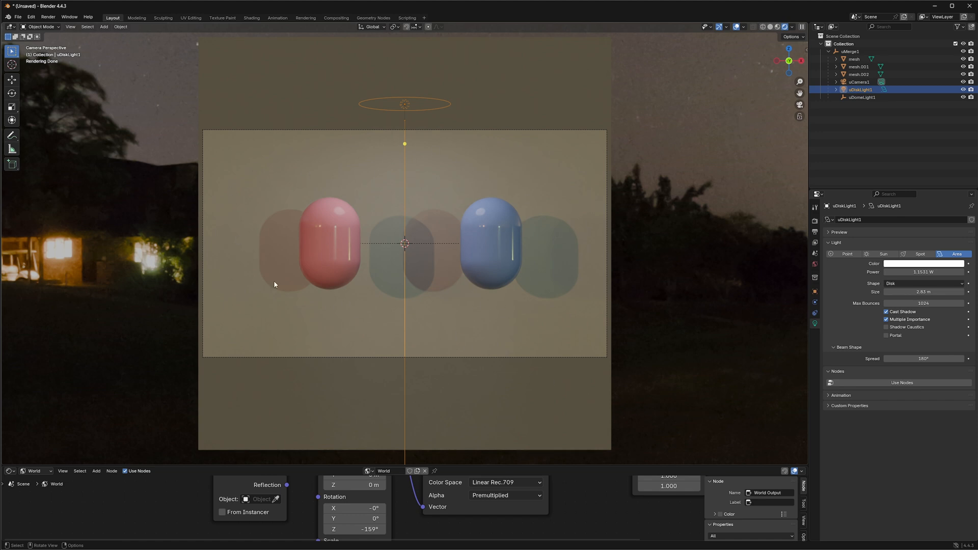
Export the scene as Universal Scene Description to the USD_Export folder under the name USDA_Exp_Blender.usda
click(18, 17)
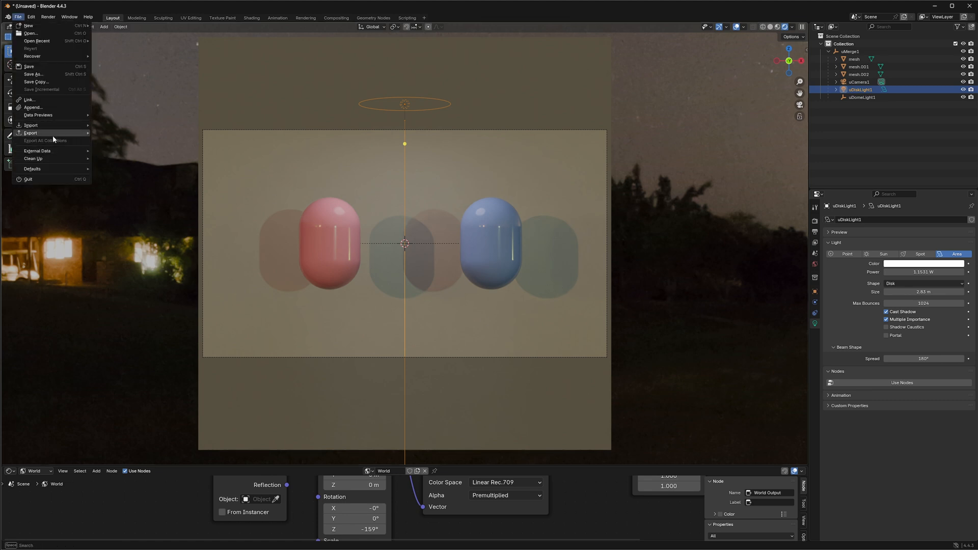
mouse_move(53, 134)
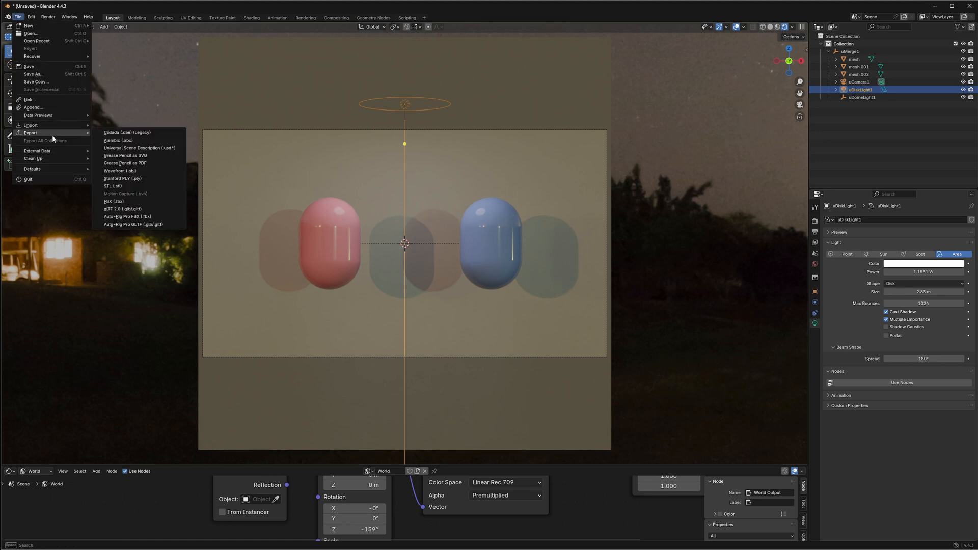
click(143, 149)
click(214, 345)
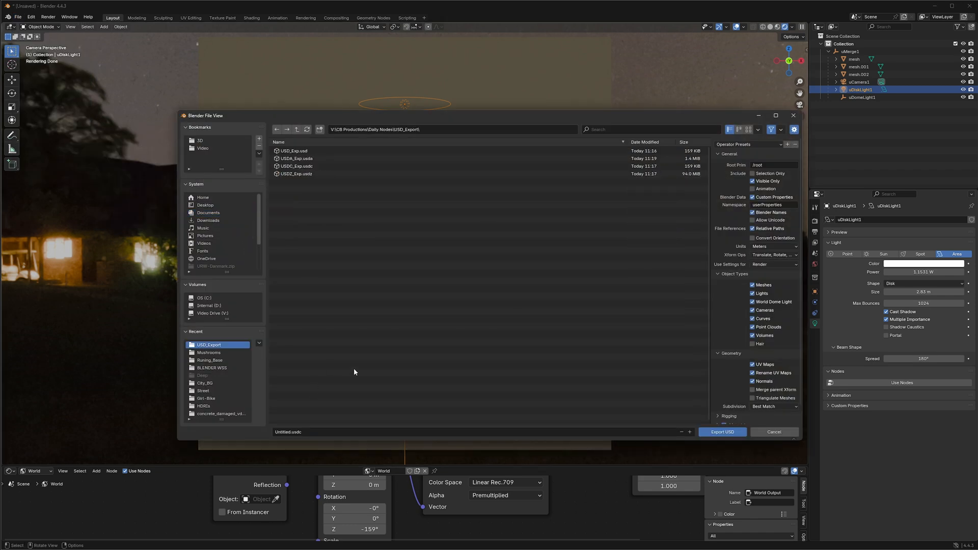
click(304, 159)
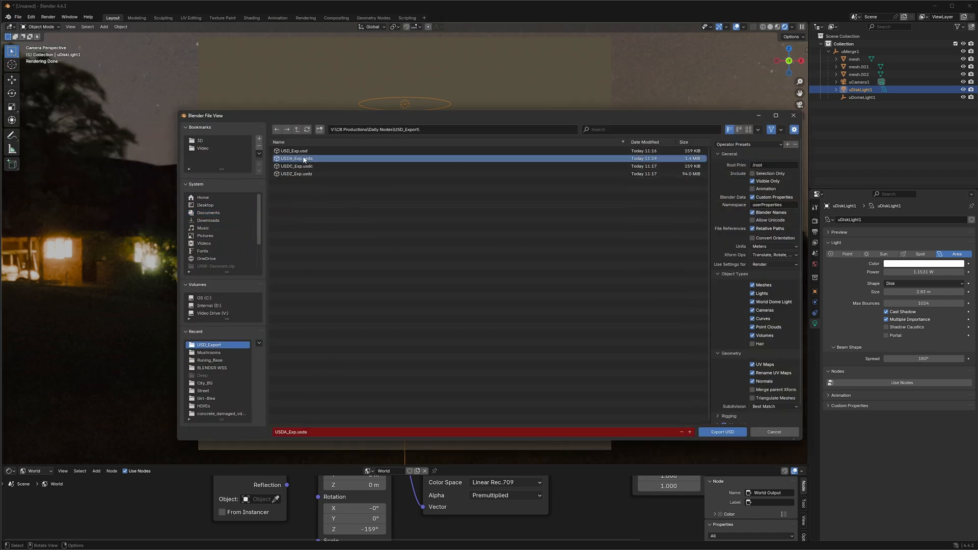
click(290, 432)
click(287, 431)
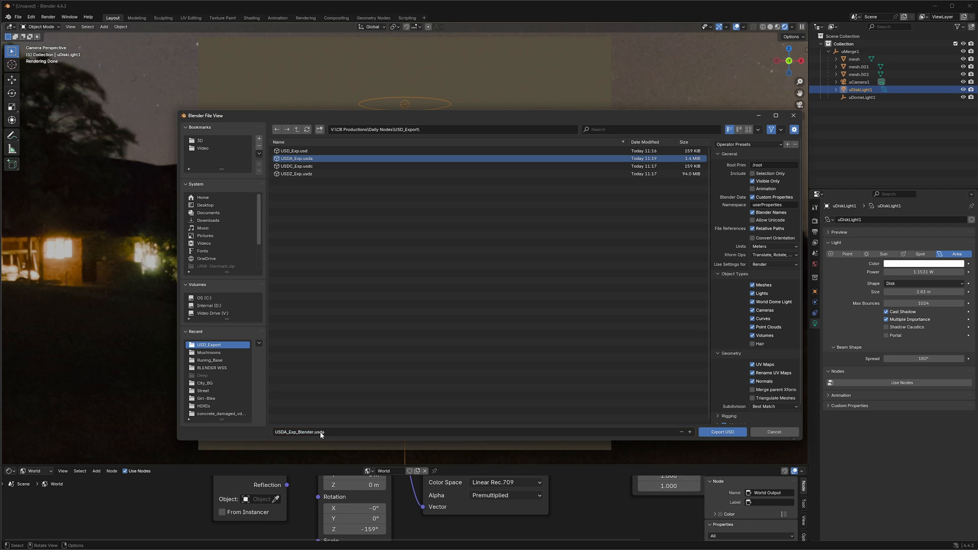
click(722, 433)
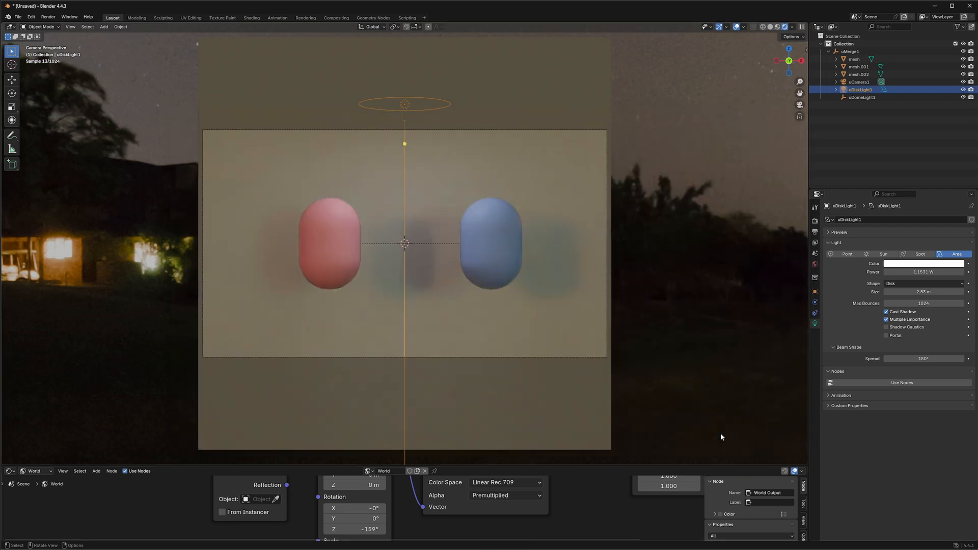
Switch to DaVinci Resolve, disconnect uMerge1 from uRenderer1 and move the scene nodes and uExport1 away from the renderer
click(936, 6)
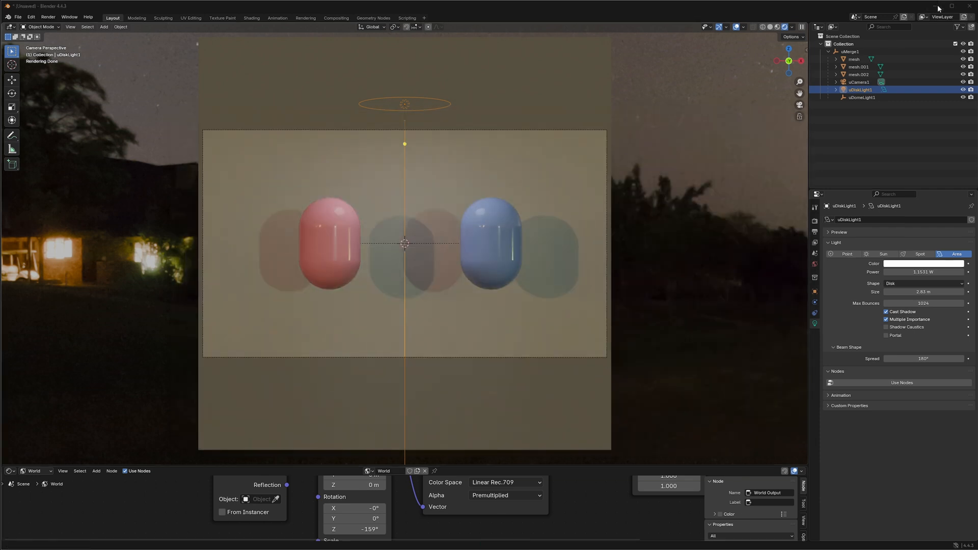
middle_drag(460, 423, 496, 428)
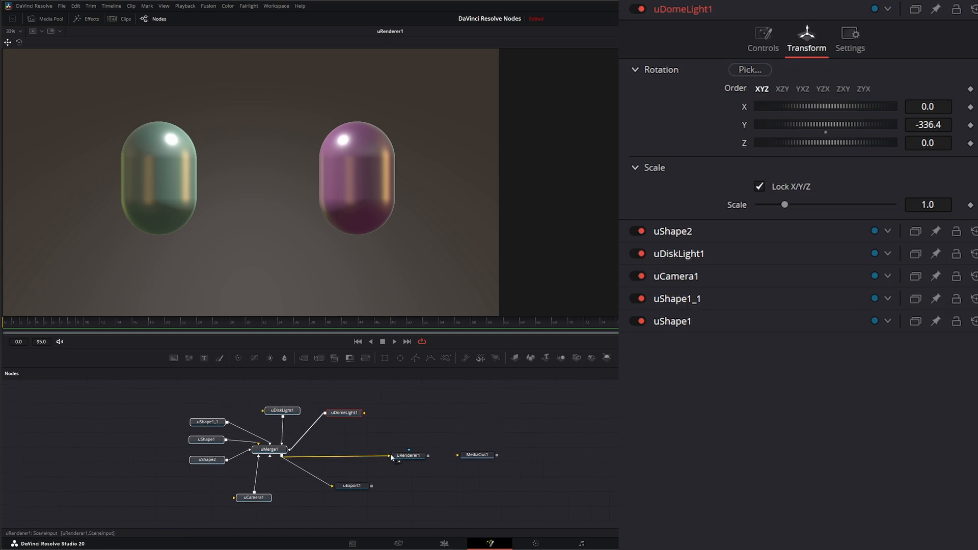
drag(389, 455, 374, 454)
drag(160, 400, 382, 520)
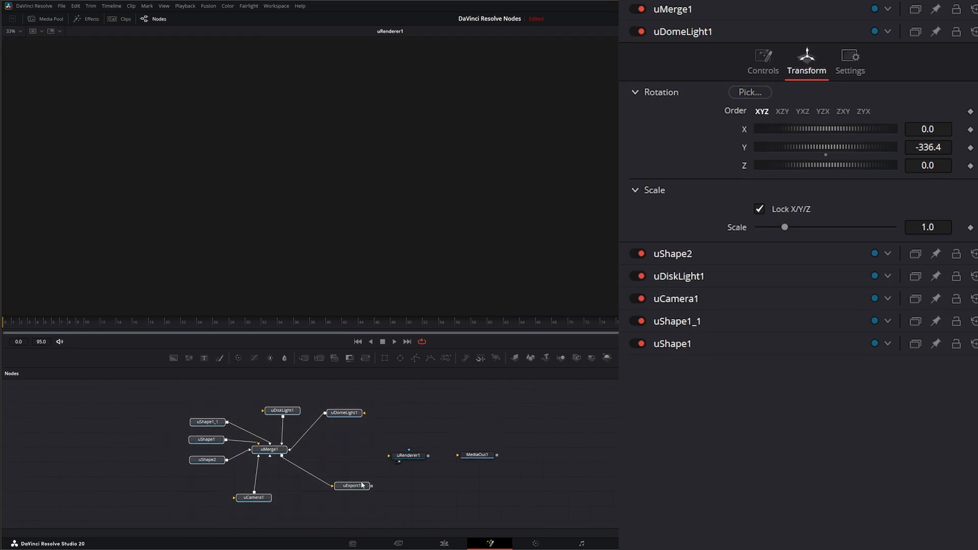
drag(358, 489, 192, 492)
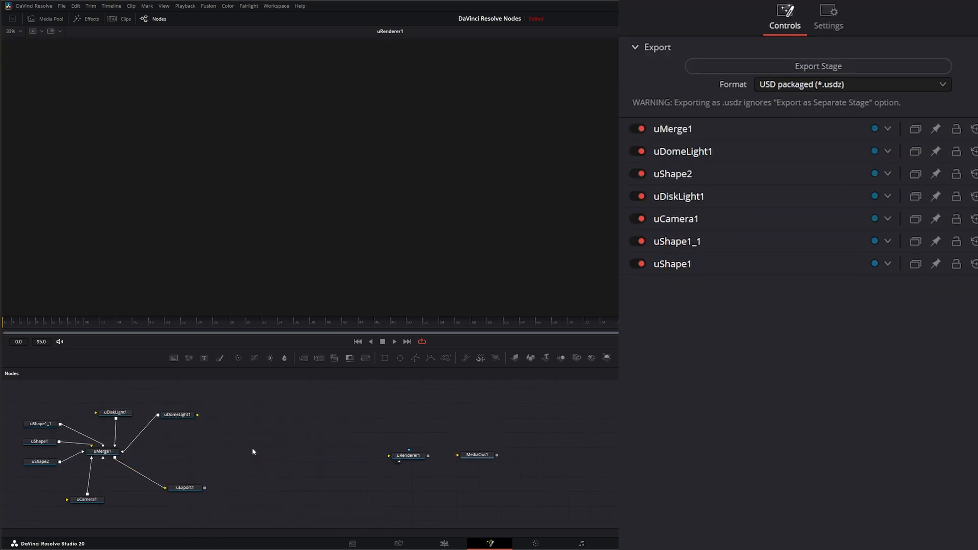
Add a uLoader node that loads USDA_Exp_Blender.usda and connect its output to uRenderer1
key(shift+space)
text(uex)
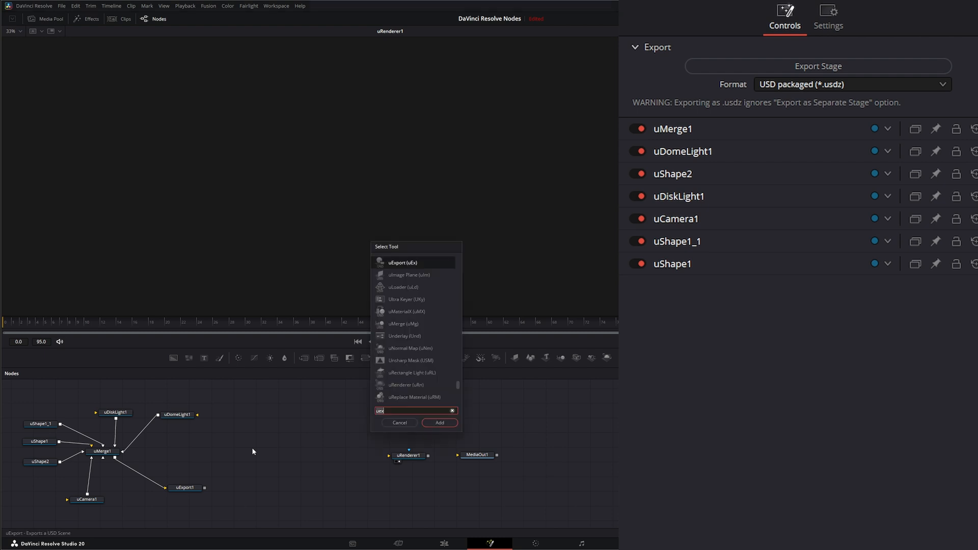
text(ulo)
key(Return)
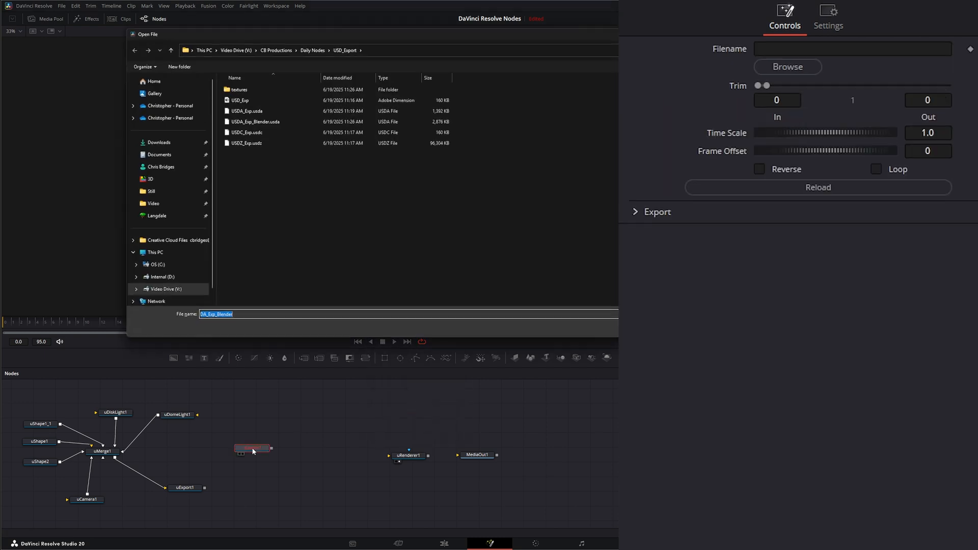
double_click(253, 122)
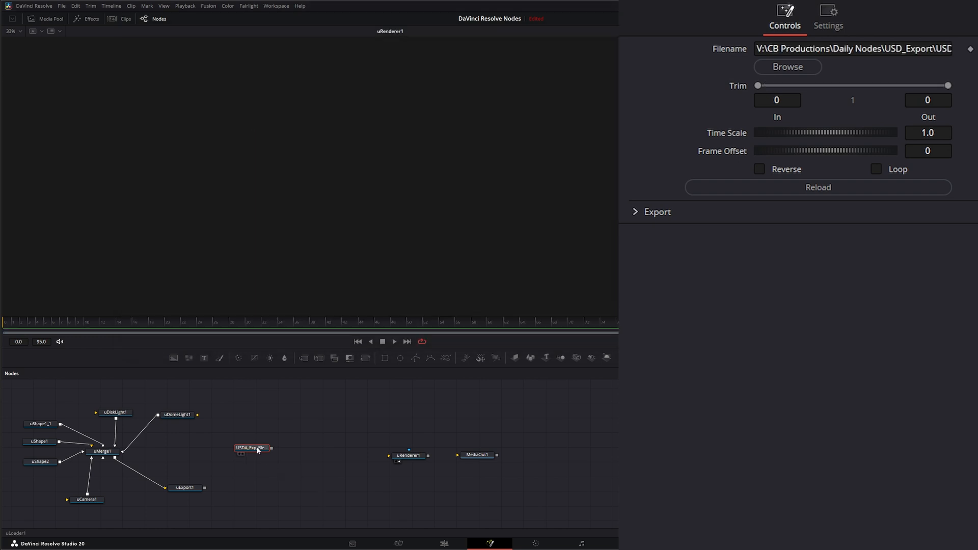
drag(258, 450, 388, 455)
drag(282, 454, 302, 459)
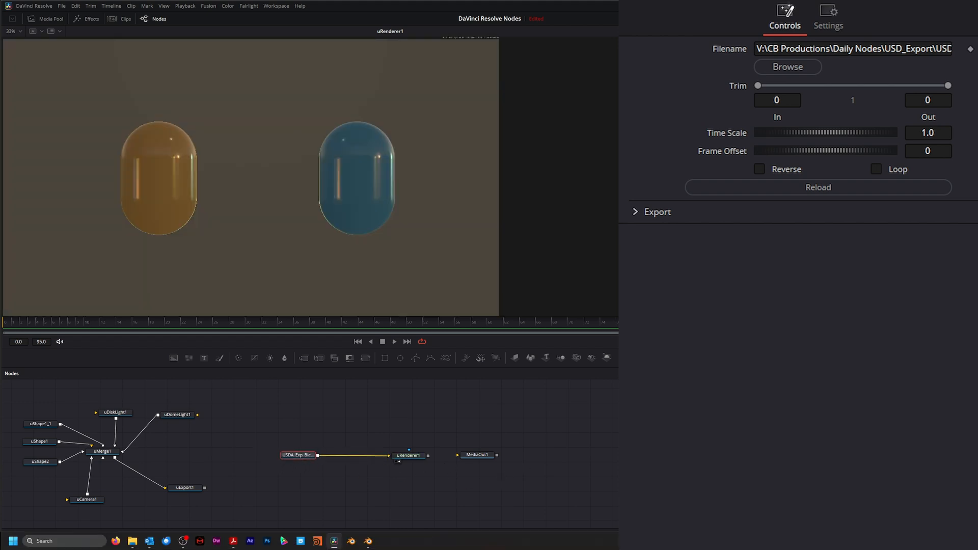
Switch to Blender and examine the scene's wall, capsules and disk light from several angles for comparison
click(368, 542)
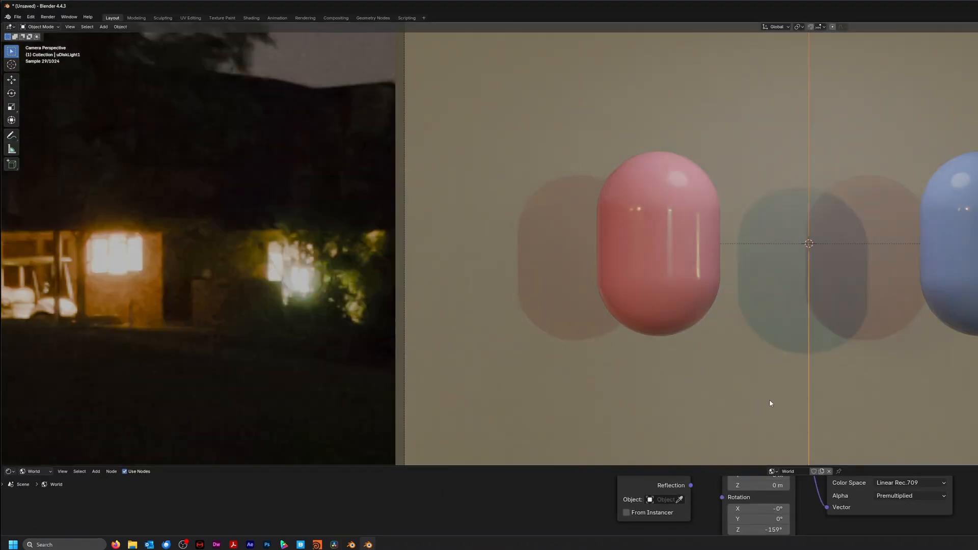
middle_drag(769, 399, 933, 408)
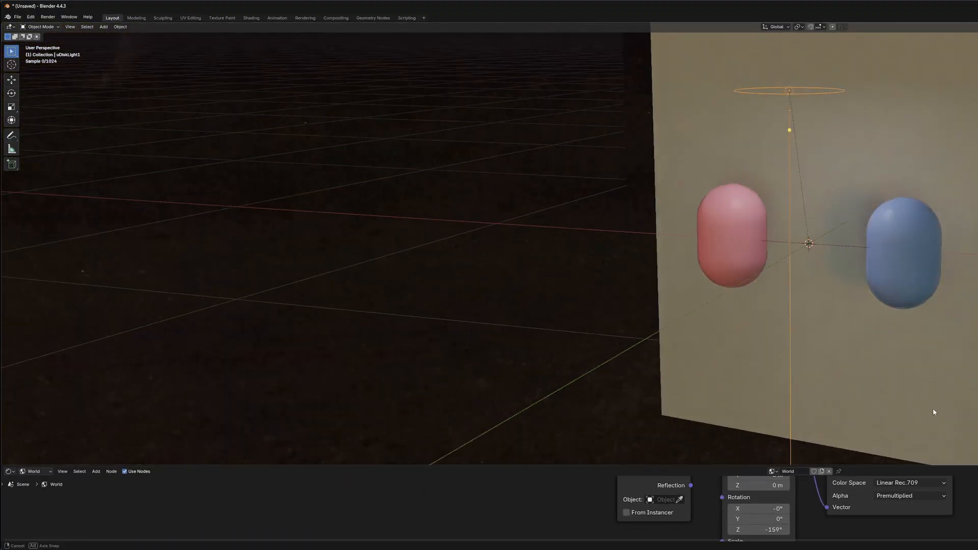
middle_drag(933, 407, 960, 396)
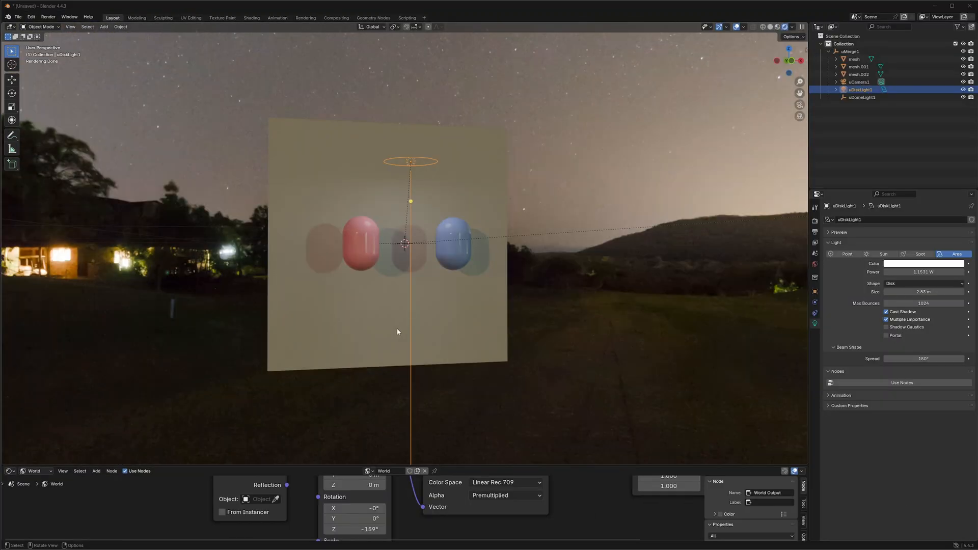
middle_drag(396, 327, 378, 335)
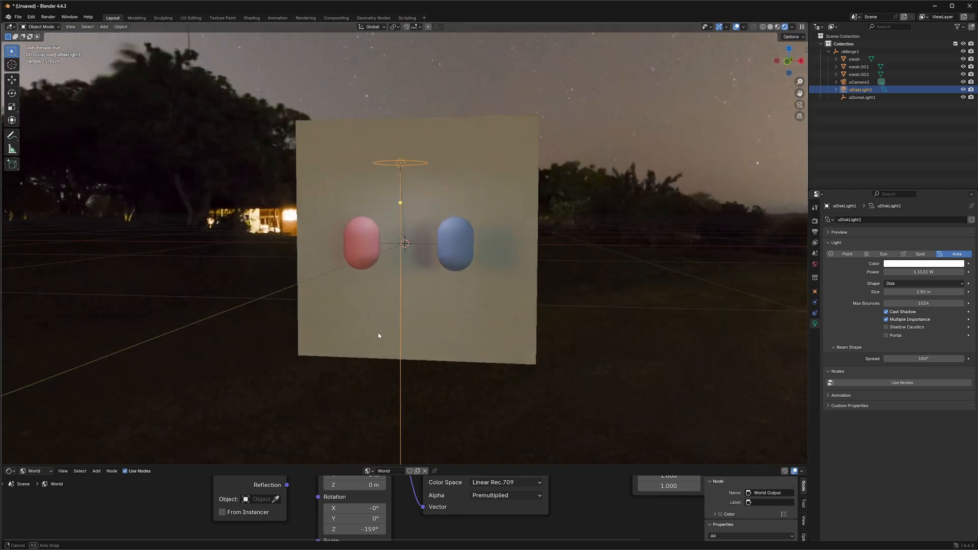
Switch back to DaVinci Resolve and inspect the loaded Blender scene in the 3D perspective view
click(337, 546)
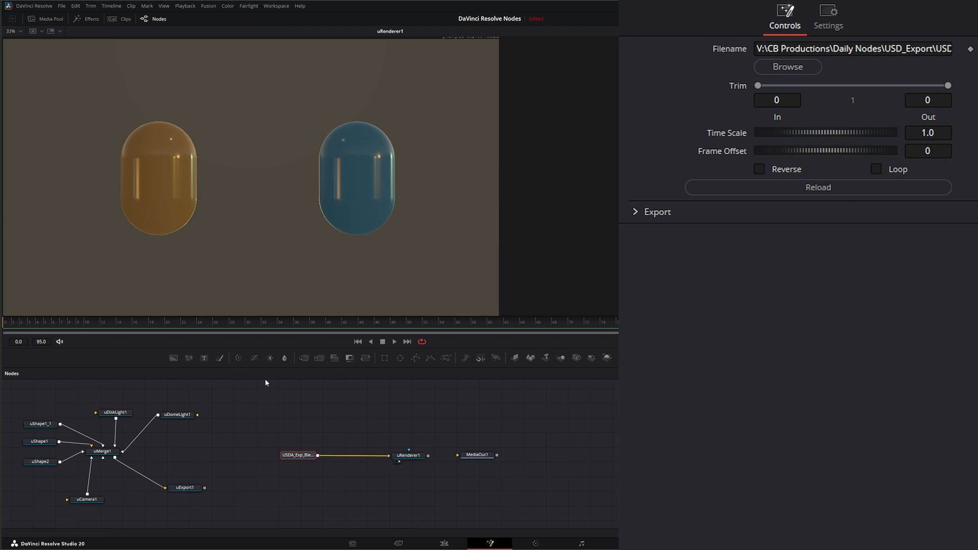
key(2)
middle_drag(332, 252, 360, 153)
scroll(255, 232, up, 10)
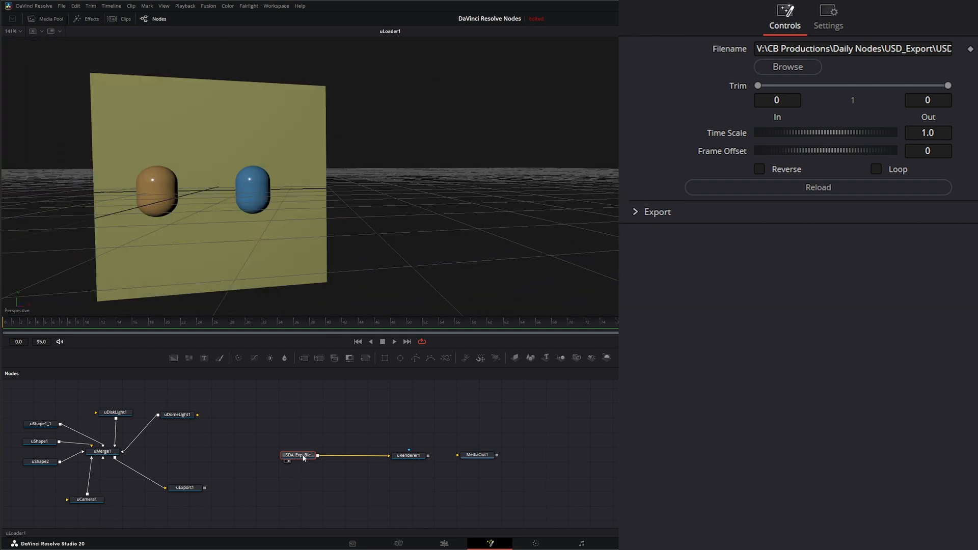
Add a uTransform node, show uRenderer1 in the viewer and insert the transform between the loader and uRenderer1
click(303, 419)
key(shift+space)
text(ulo)
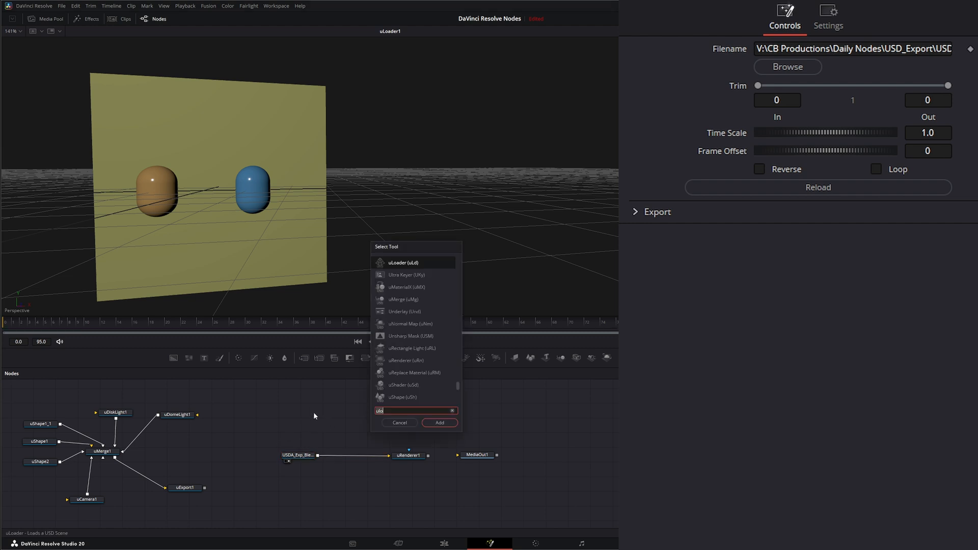
key(BackSpace)
key(BackSpace)
text(tr)
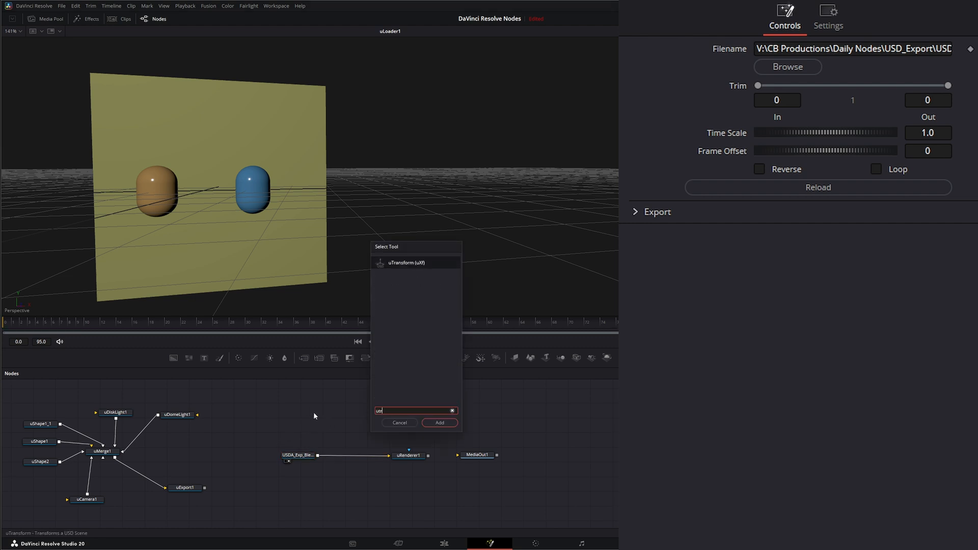
key(Return)
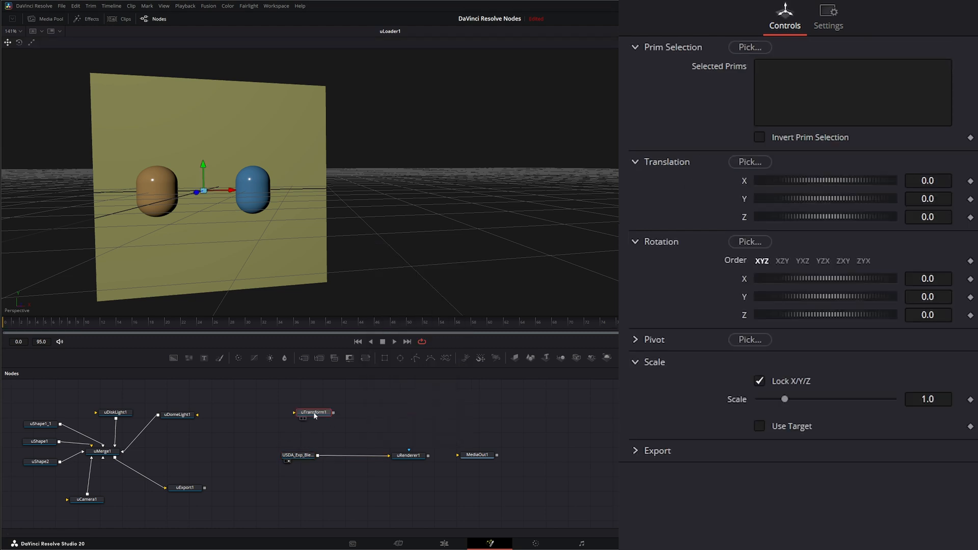
drag(408, 455, 399, 288)
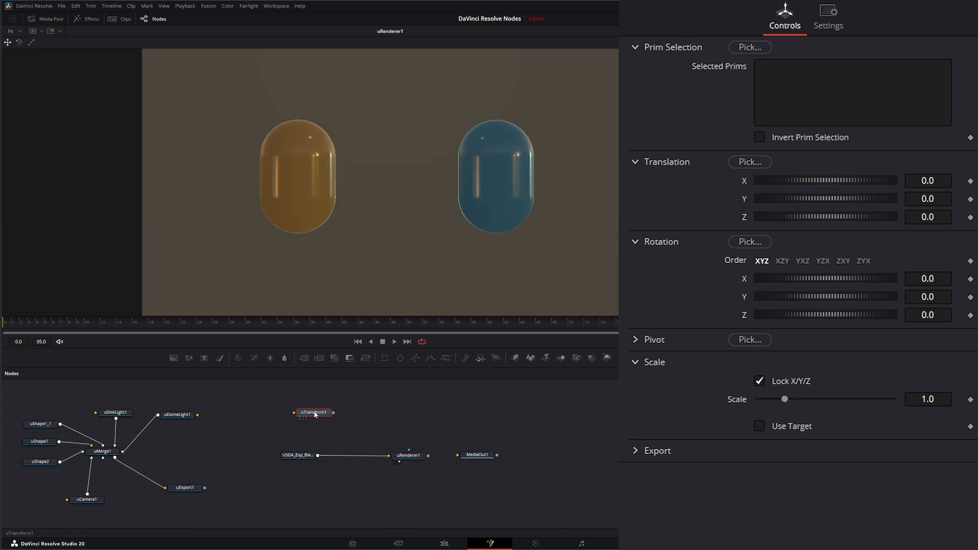
drag(315, 415, 360, 421)
drag(349, 457, 352, 458)
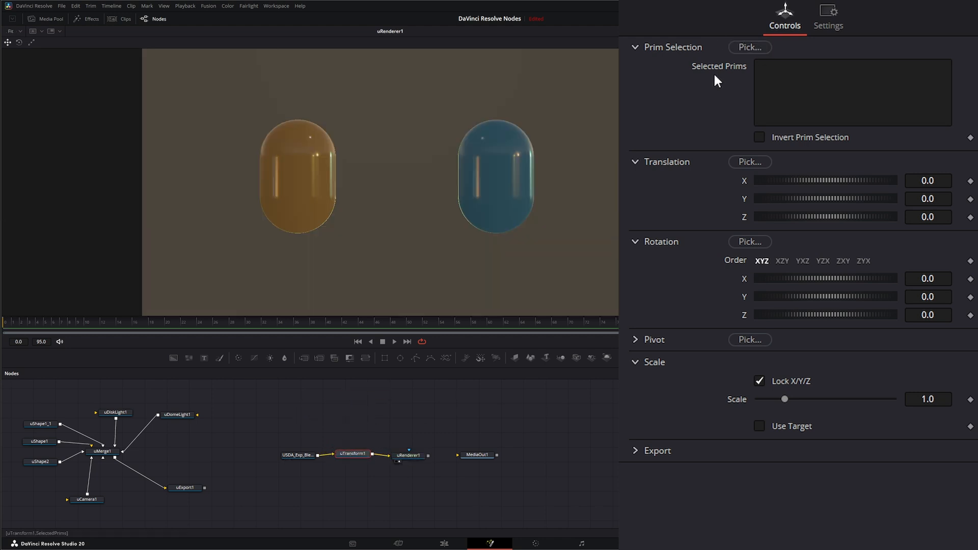
Pick uCamera1 under uMerge1 as the prim that uTransform1 affects
click(750, 47)
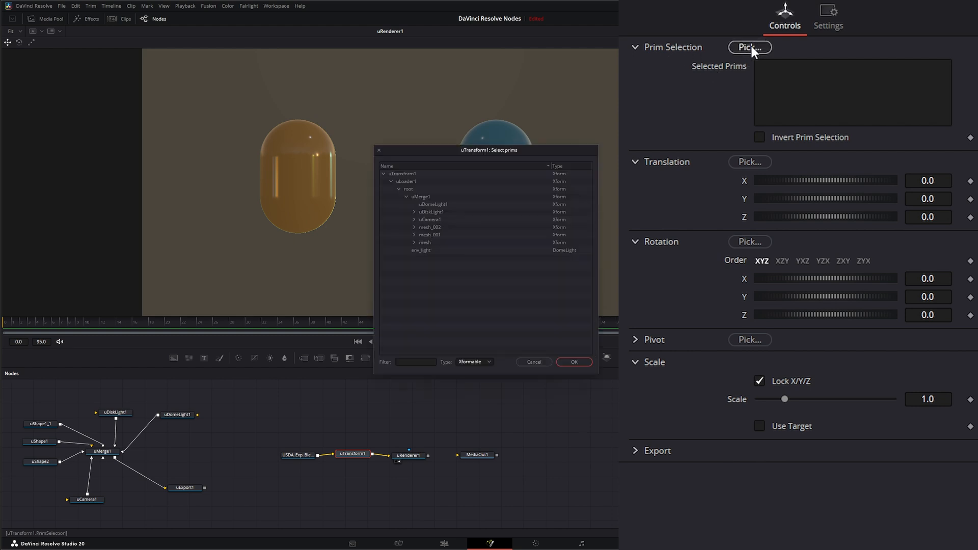
click(430, 249)
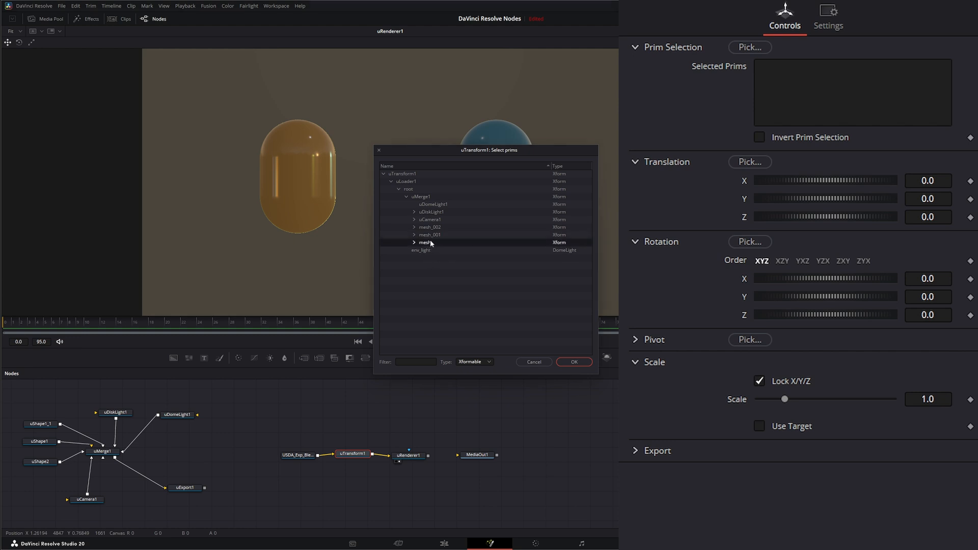
click(429, 227)
key(Up)
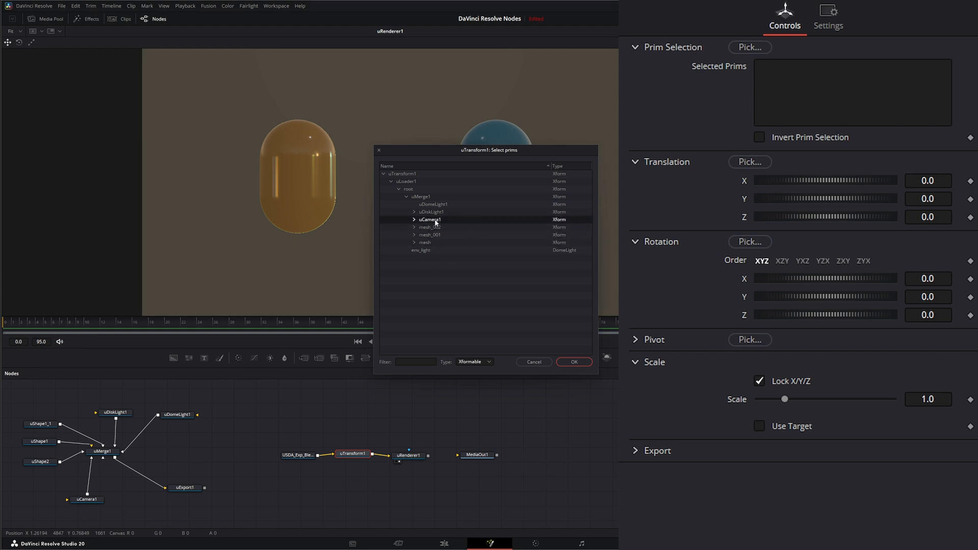
click(434, 212)
click(434, 204)
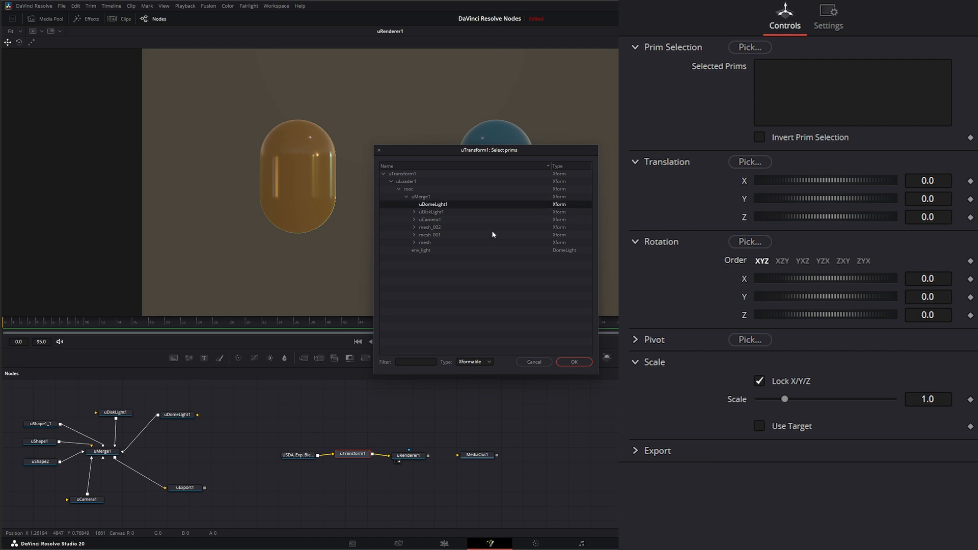
click(420, 197)
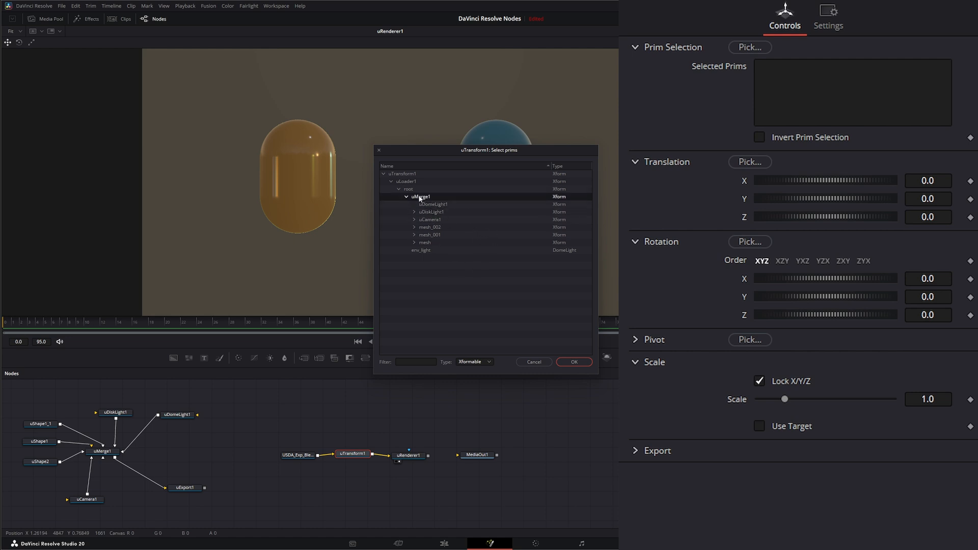
click(432, 211)
drag(481, 150, 669, 116)
click(614, 184)
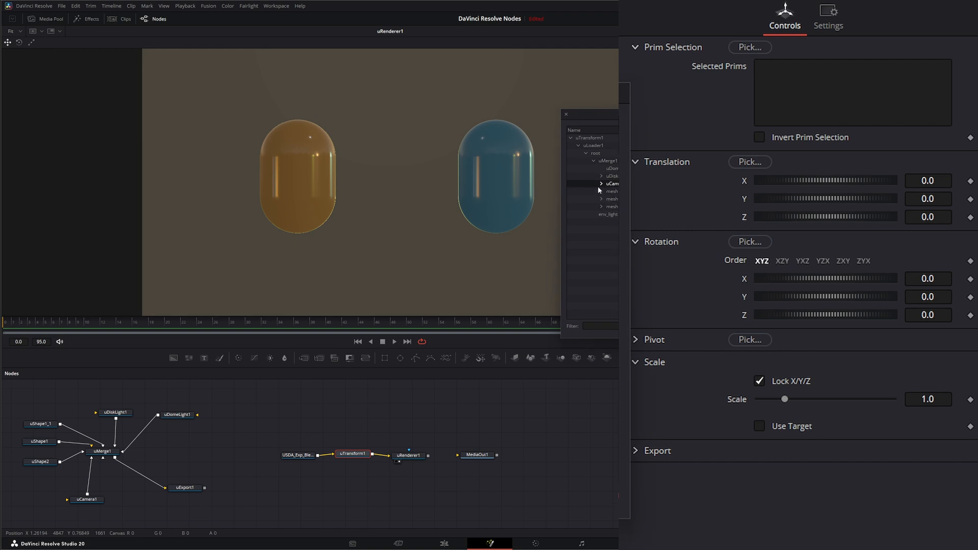
key(Return)
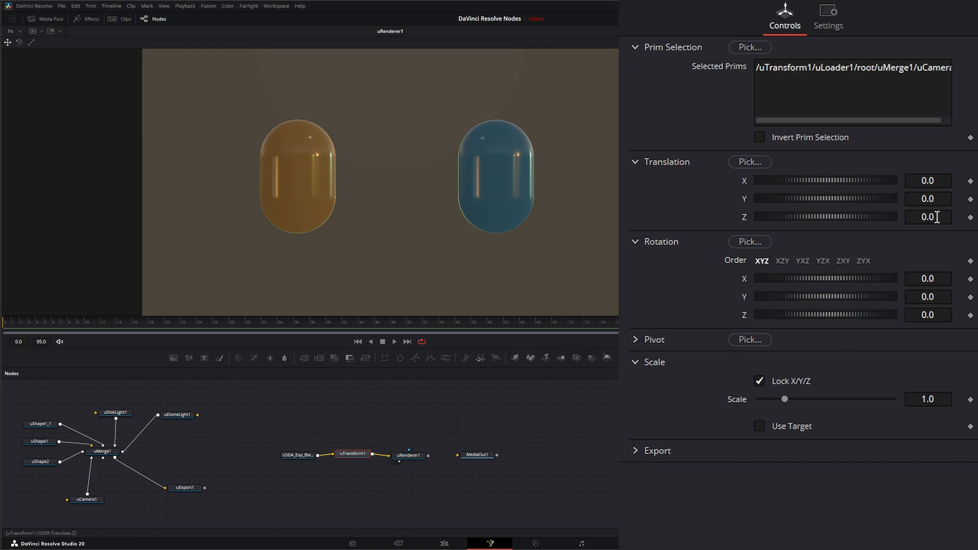
Set the camera prim's Z translation to about -0.18 and show uTransform1 in the viewer
drag(891, 216, 911, 216)
key(1)
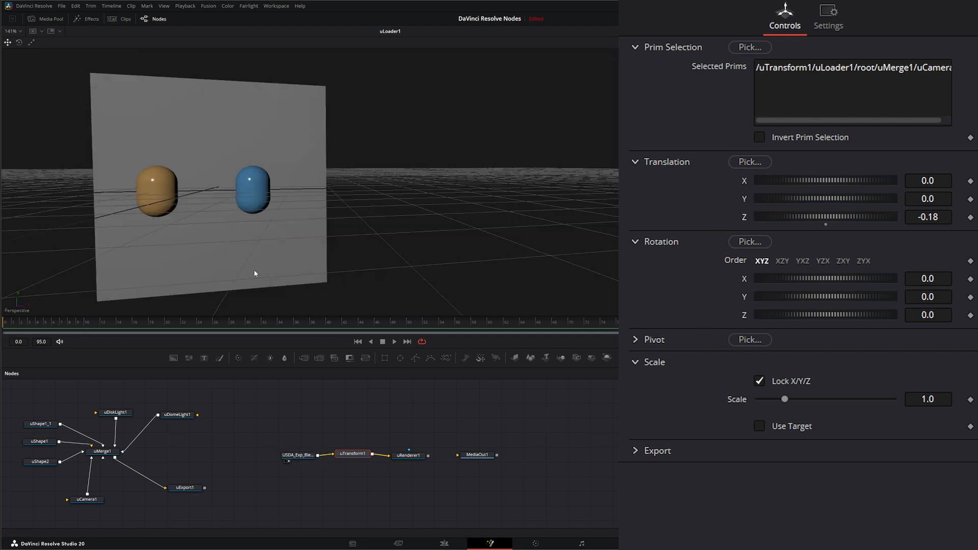
ctrl+scroll(261, 219, down, 2)
ctrl+scroll(309, 218, up, 2)
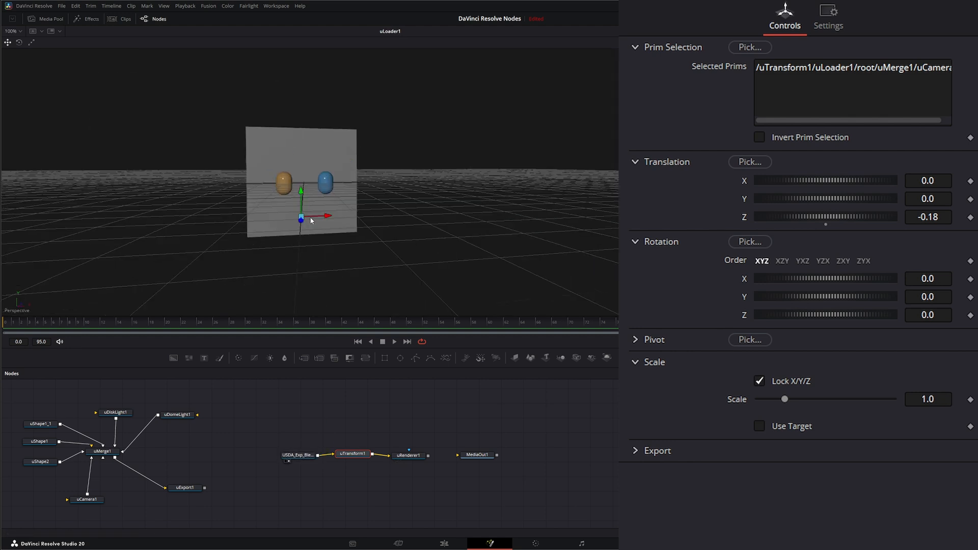
key(1)
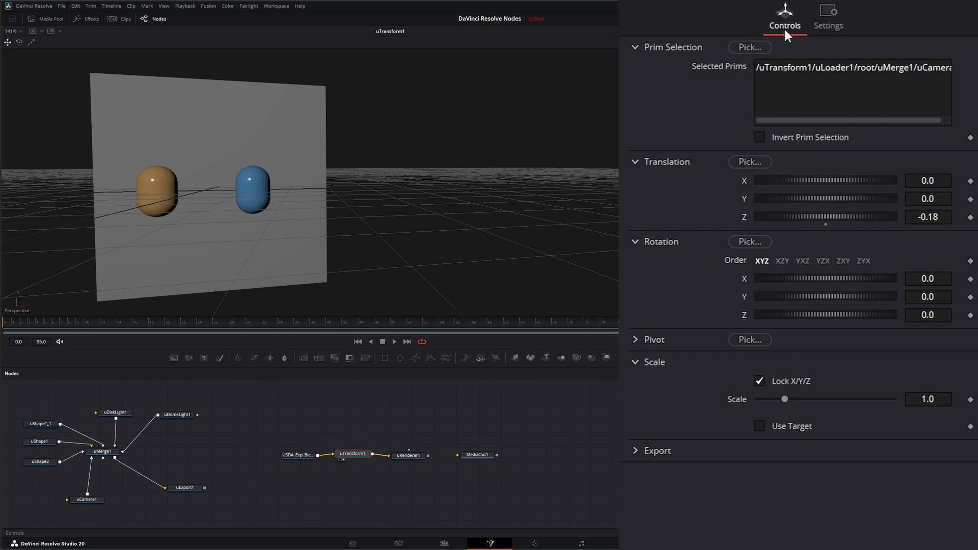
Review uTransform1's selectable prims, expanding uDiskLight1 and mesh_001, and keep uCamera1 as the selection
click(750, 47)
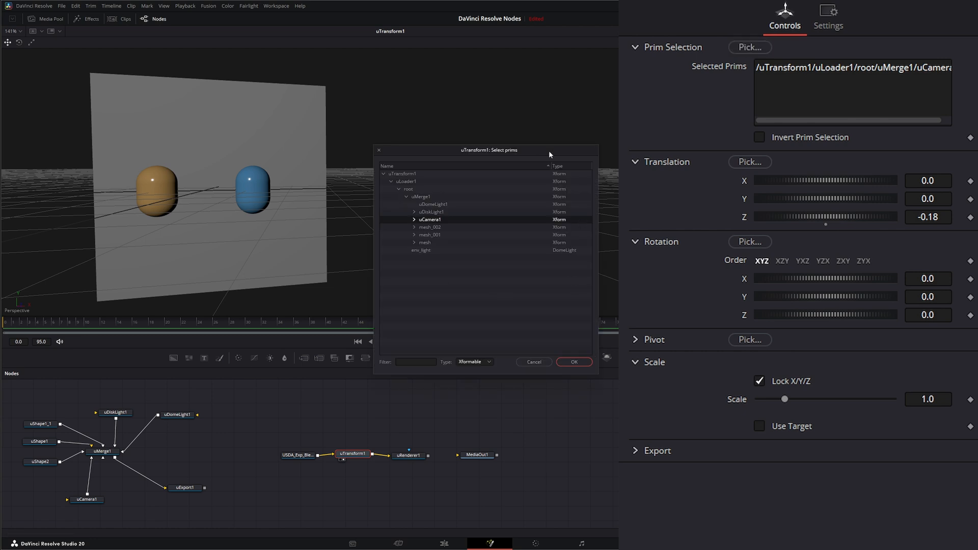
drag(549, 151, 500, 147)
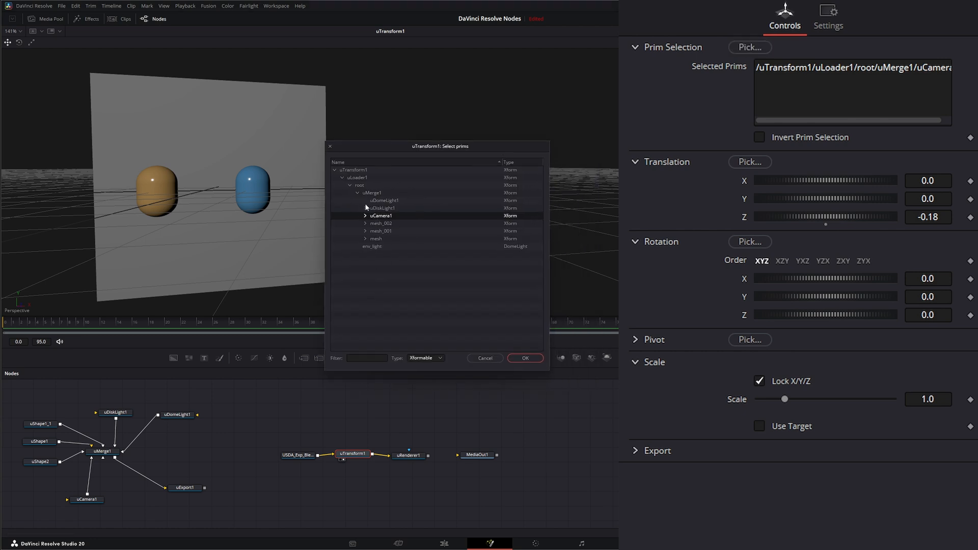
click(365, 208)
click(365, 238)
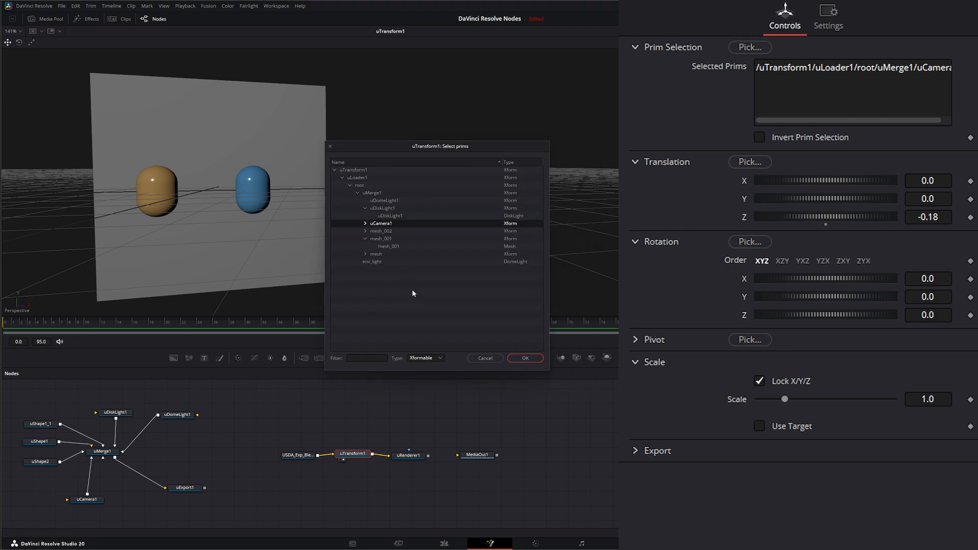
key(Return)
Move uExport1 up between uMerge1 and the loader node and show its export settings
drag(190, 492, 223, 465)
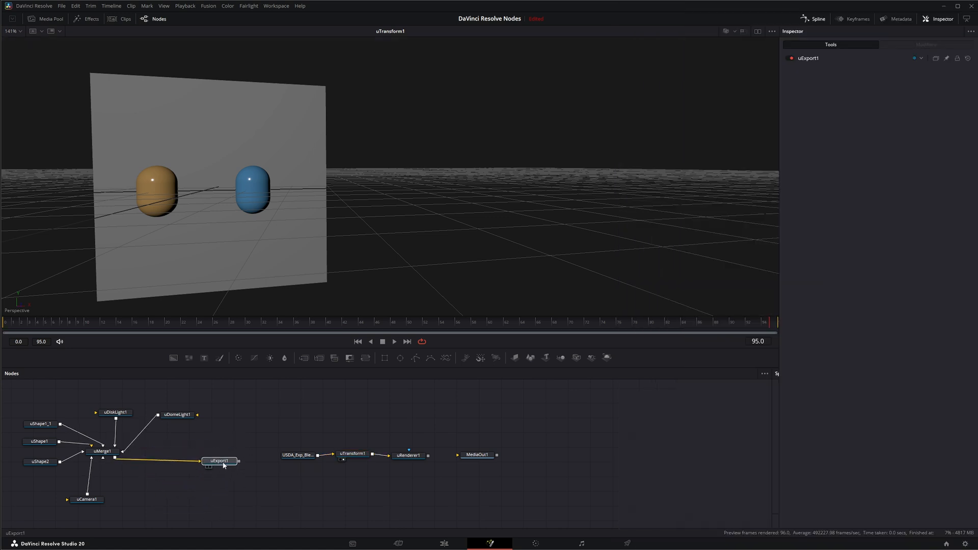
click(223, 465)
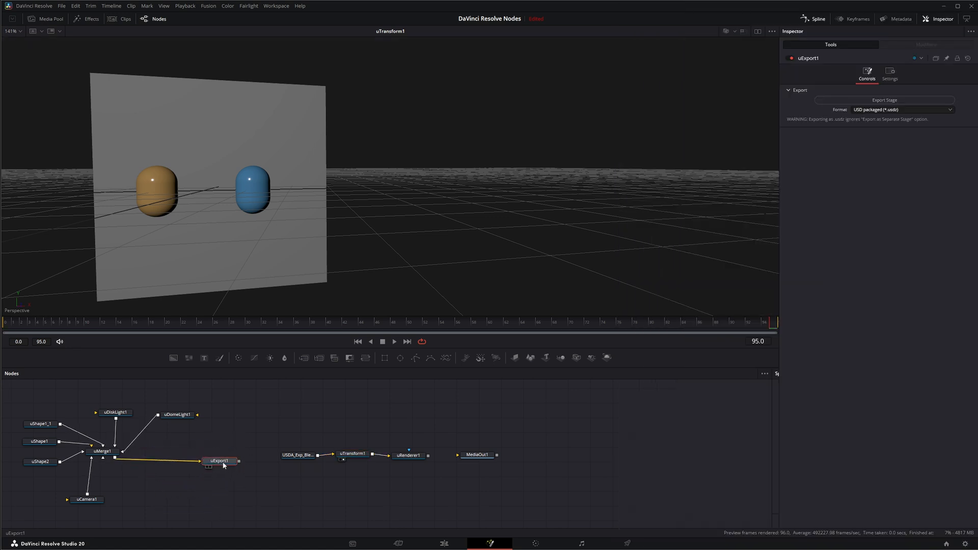